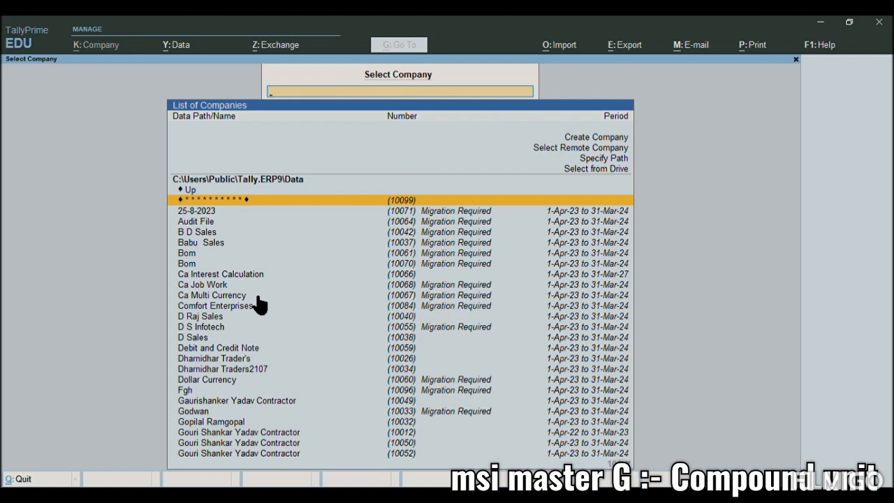
- Start a new company named Msi Compound Unit and keep the same text as its mailing name
key("Up")
key("Up")
key("Up")
key("Up")
key("Up")
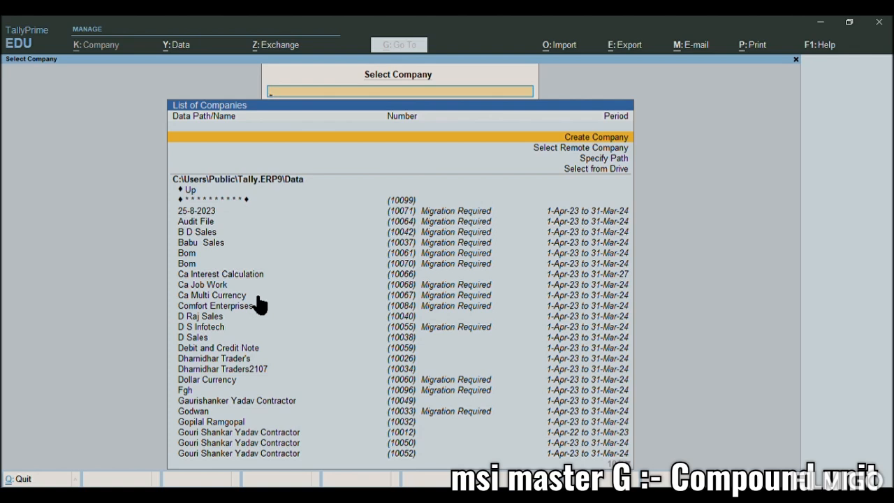
key("Return")
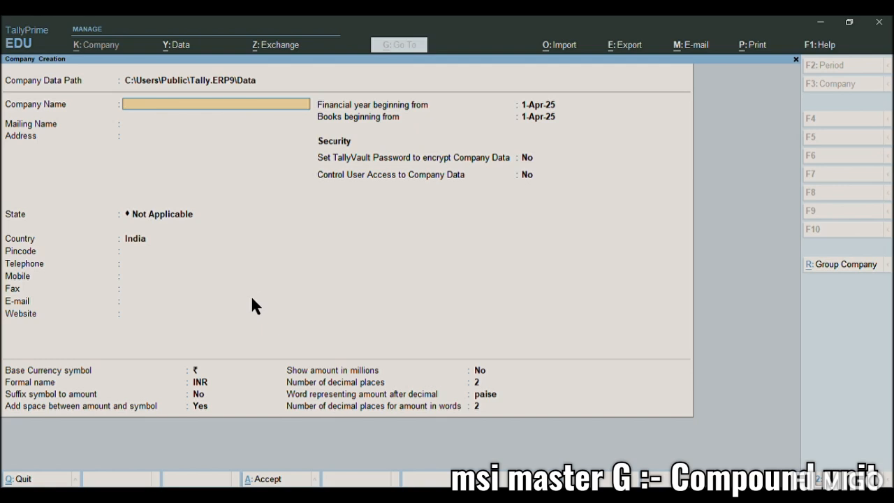
type("Msi Compound Un")
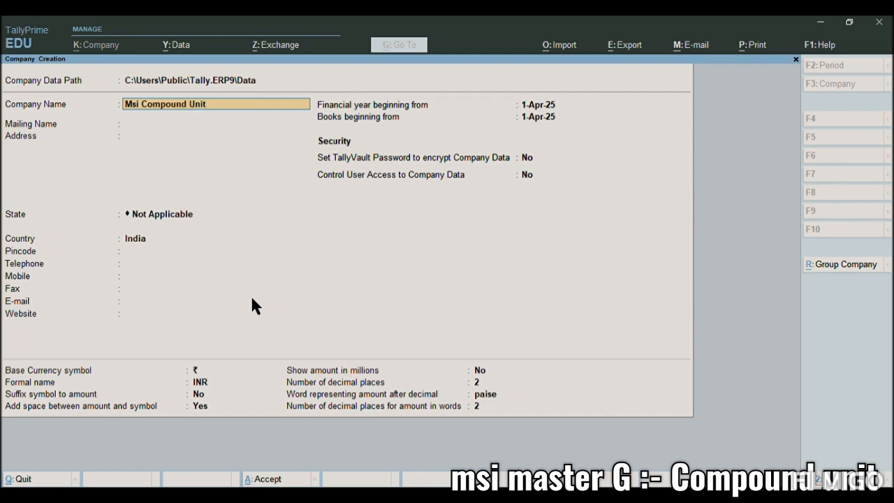
type("it")
key("Return")
key("Return")
- Set the company's address to Kota and its state to Rajasthan, then save it with the default features
type("Ko")
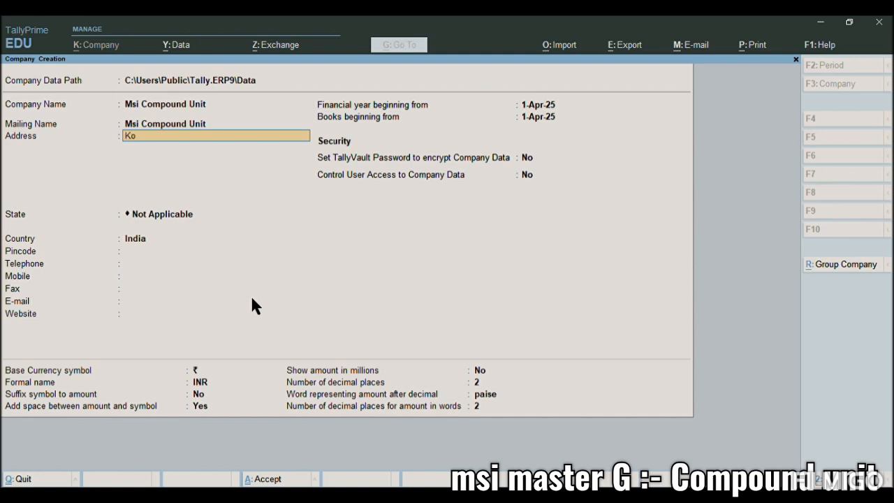
type("ta")
key("Return")
key("Return")
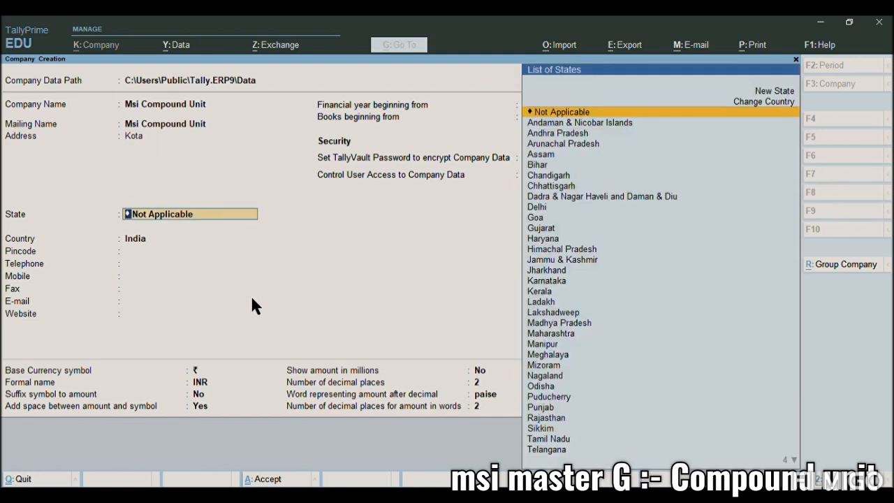
type("Ra")
key("Return")
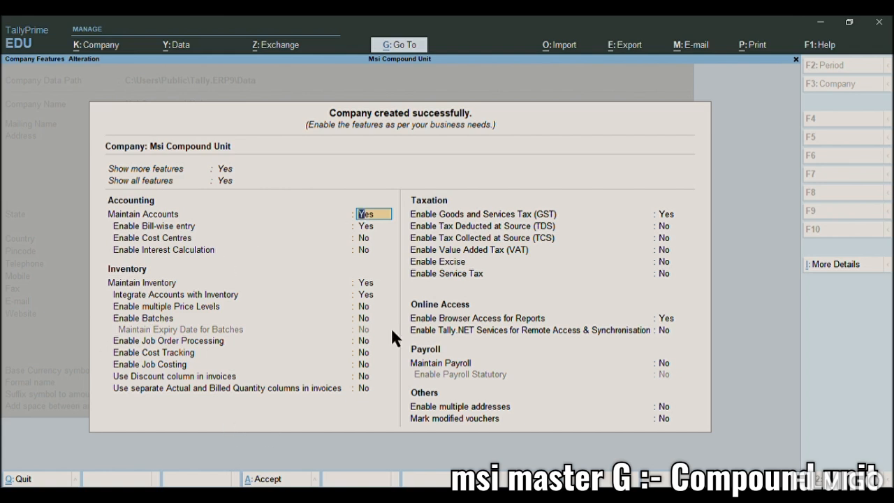
key("ctrl+a")
key("Escape")
key("Return")
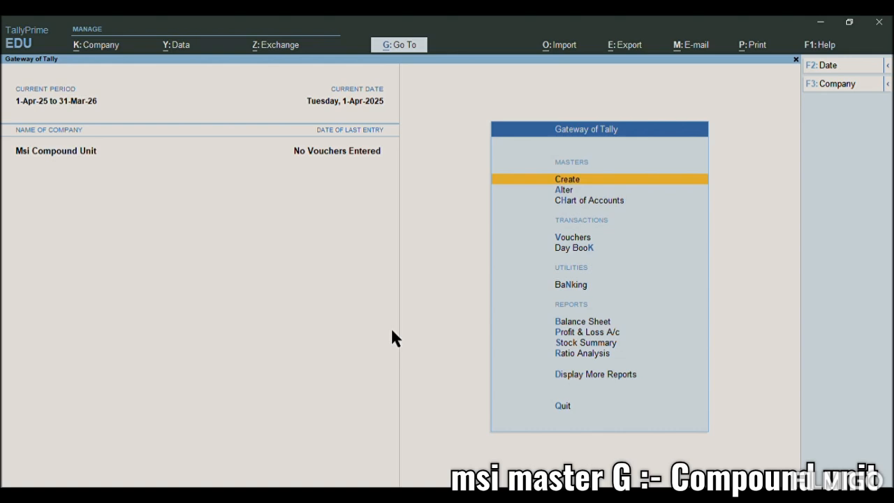
- Create a ledger named Purchase under the Purchase Accounts group
key("Return")
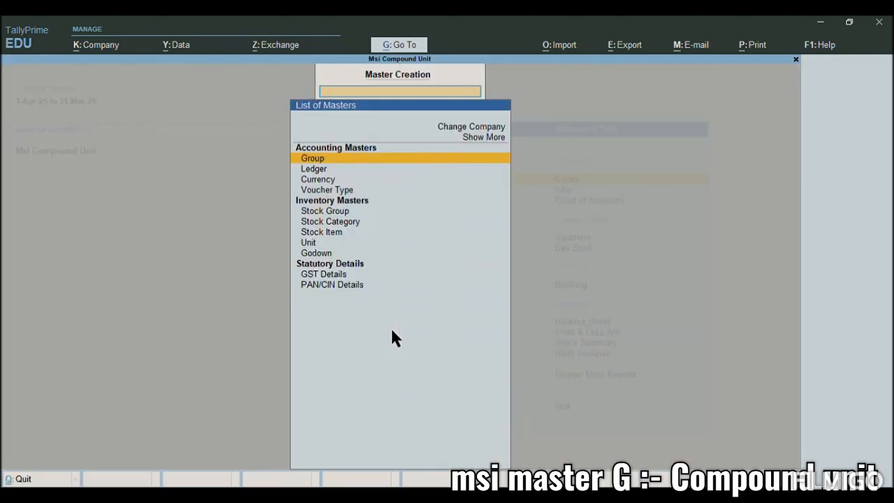
key("Down")
key("Return")
type("P")
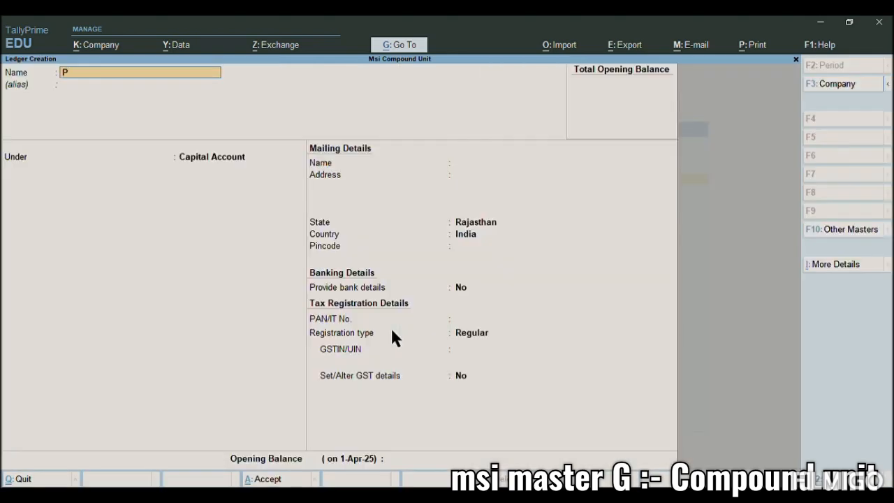
type("urchase")
key("Return")
type("Pu")
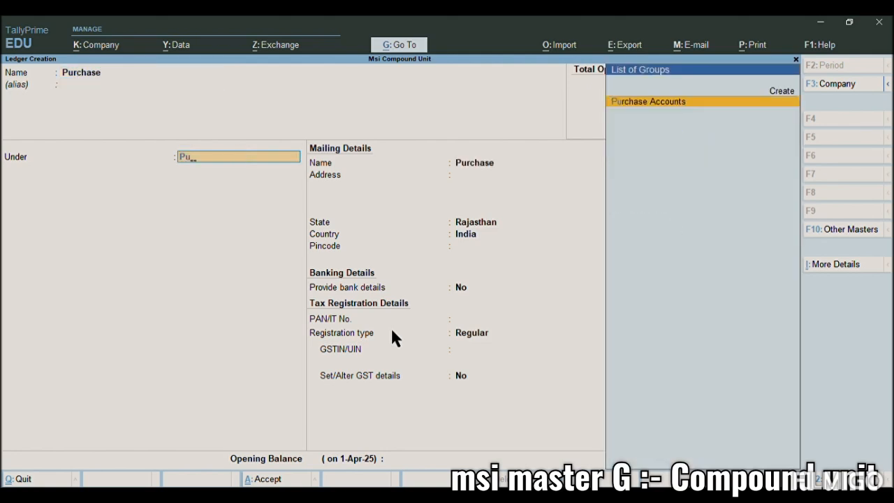
key("Return")
key("ctrl+a")
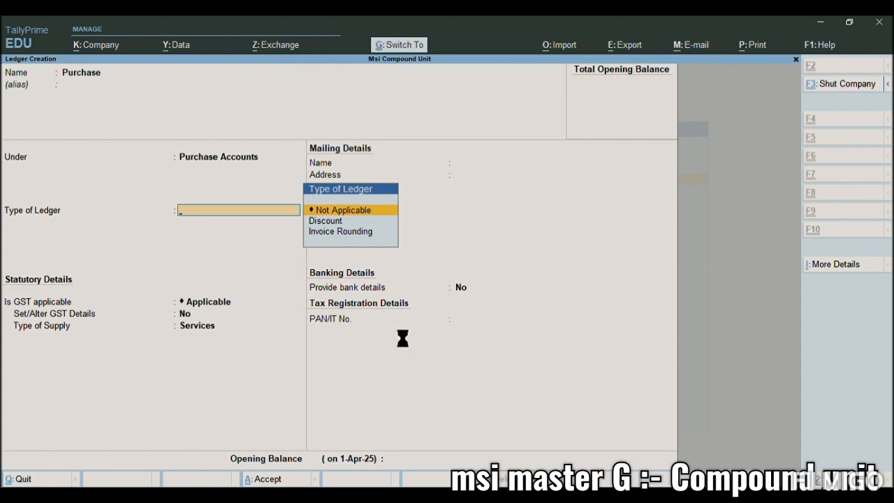
- Create a ledger named Sales under the Sales Accounts group
type("Sales")
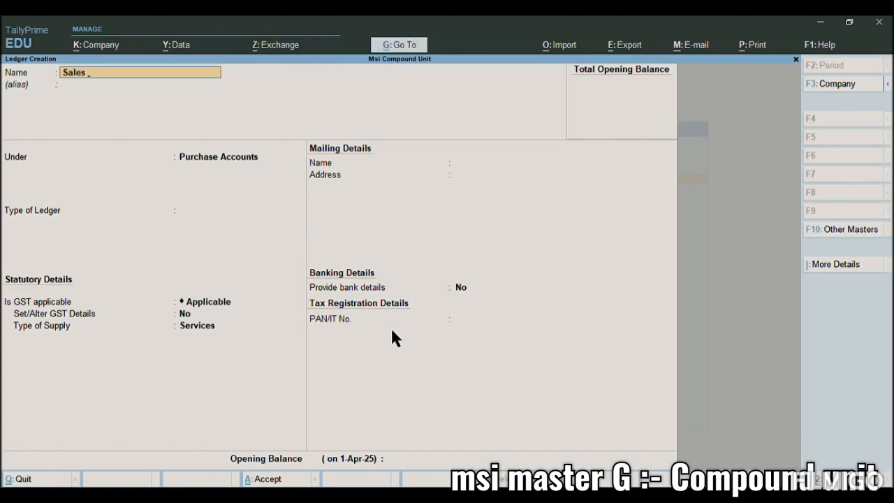
type(" Sale")
key("BackSpace")
key("BackSpace")
key("BackSpace")
key("BackSpace")
key("BackSpace")
key("Return")
key("Return")
type("Sa")
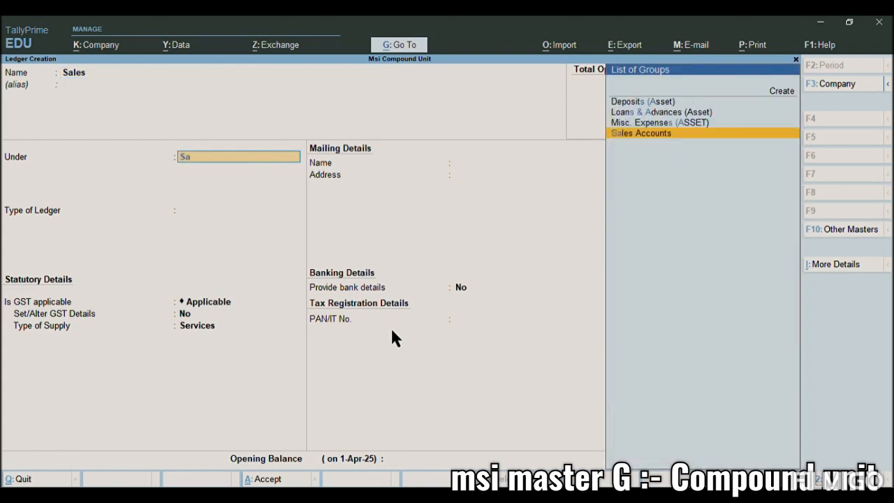
key("Return")
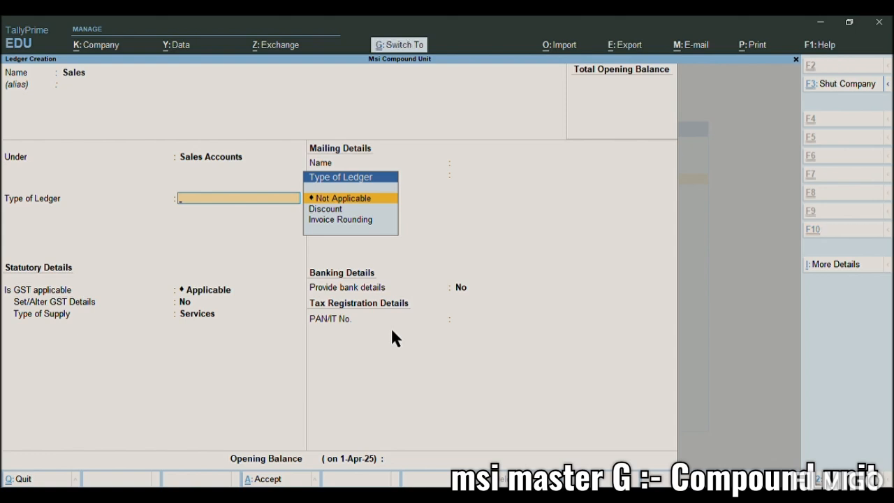
key("ctrl+a")
- Create a customer ledger under Sundry Debtors, entering the customer's name as the ledger name
type("Ram")
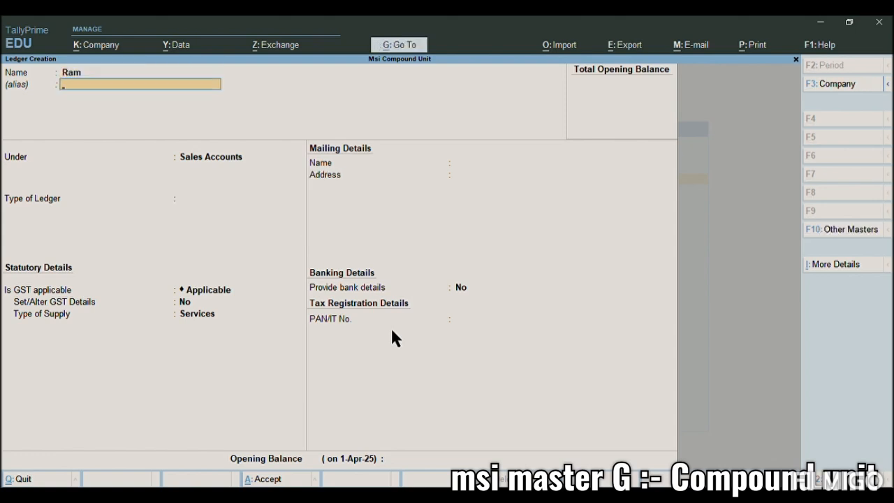
key("Return")
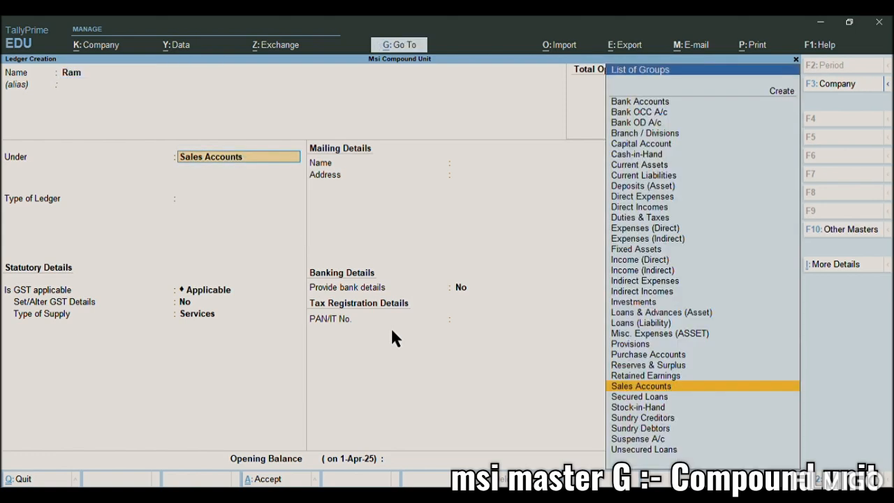
type("Sun")
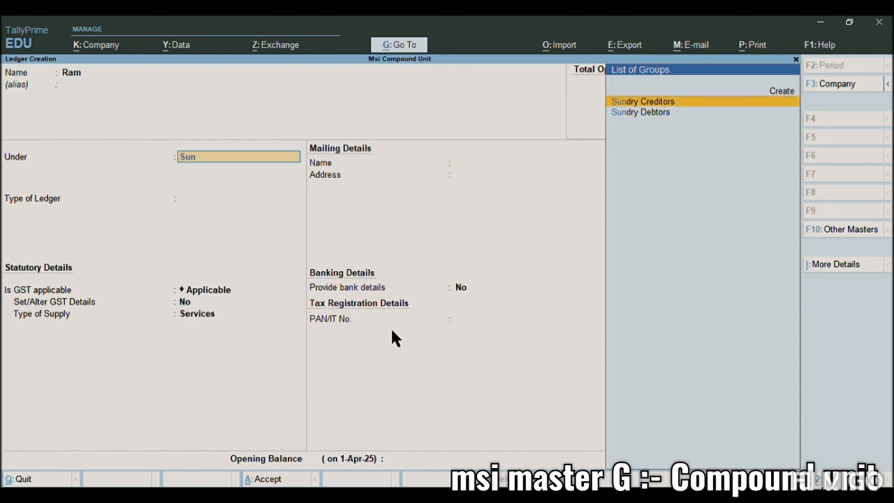
key("Down")
key("Return")
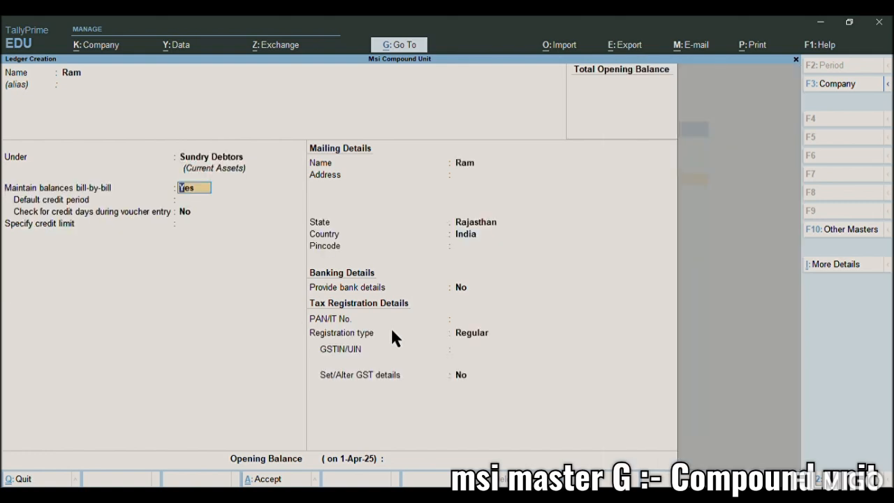
key("ctrl+a")
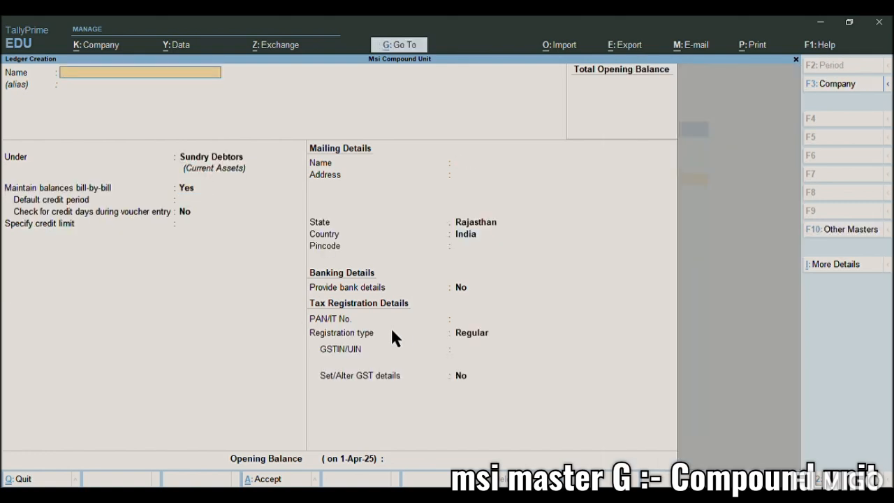
- Create a supplier ledger under Sundry Creditors with the supplier's name, and leave ledger creation
type("Shyam")
key("Return")
key("Up")
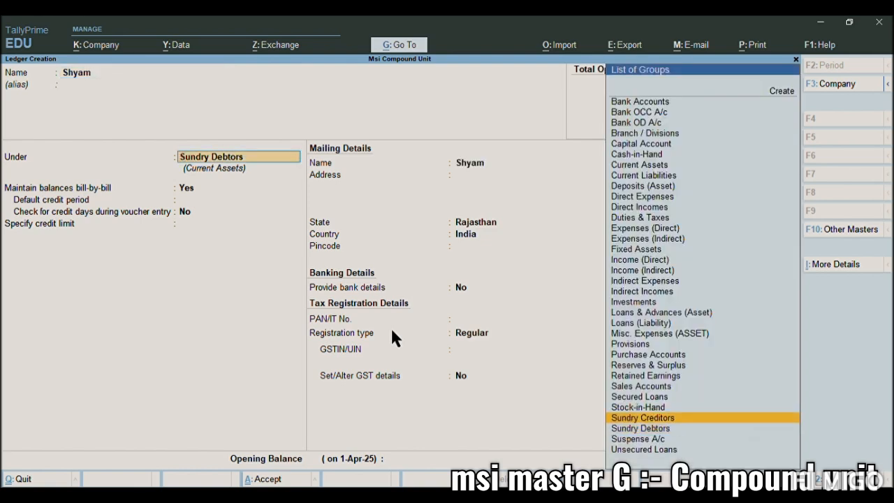
key("Return")
key("ctrl+a")
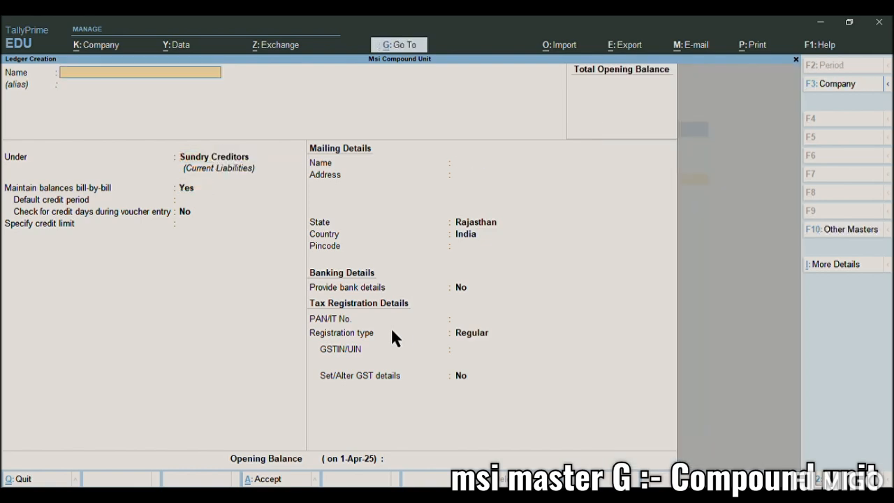
key("Escape")
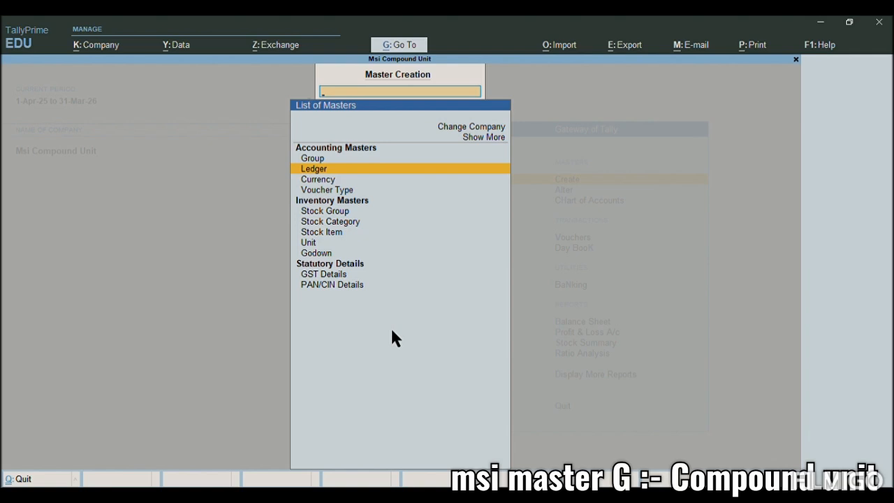
- Start a new unit in the inventory masters and set its type to Simple
key("Down")
key("Down")
key("Down")
key("Down")
key("Down")
key("Down")
key("Down")
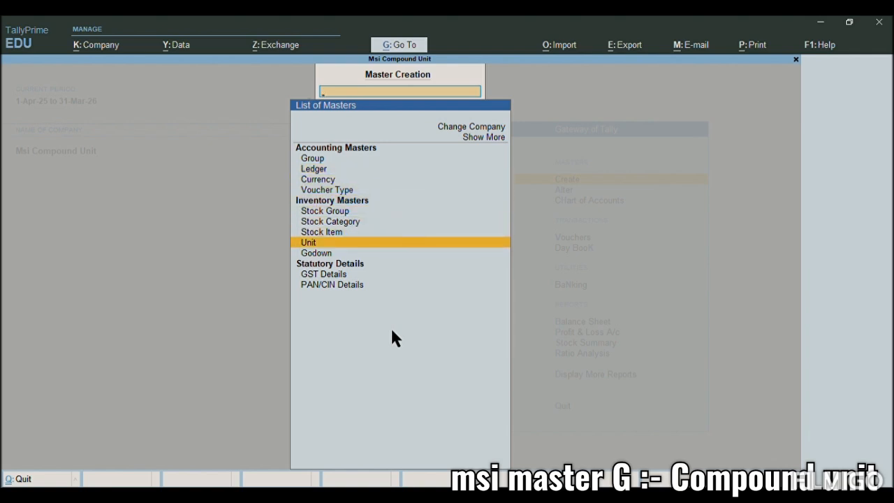
key("Return")
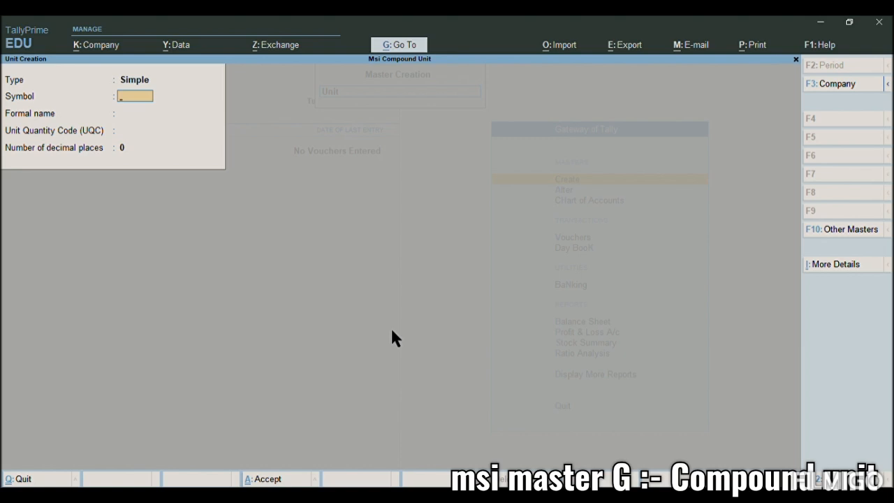
left_click(138, 80)
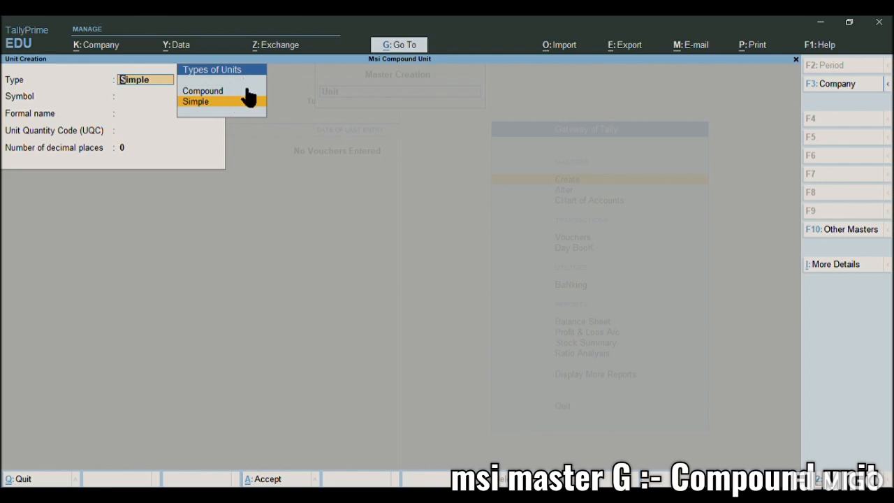
left_click(214, 106)
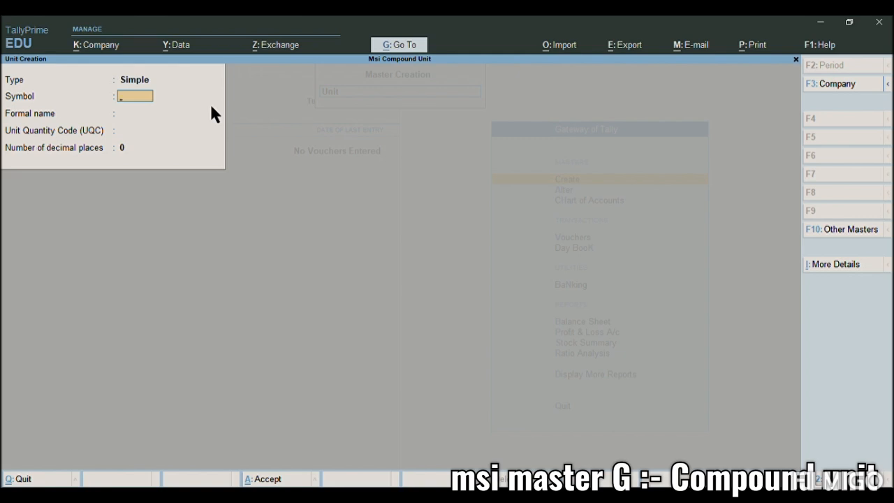
- Save the simple unit with the symbol bags, no formal name, UQC Not Applicable and 0 decimal places
type("bags")
key("Return")
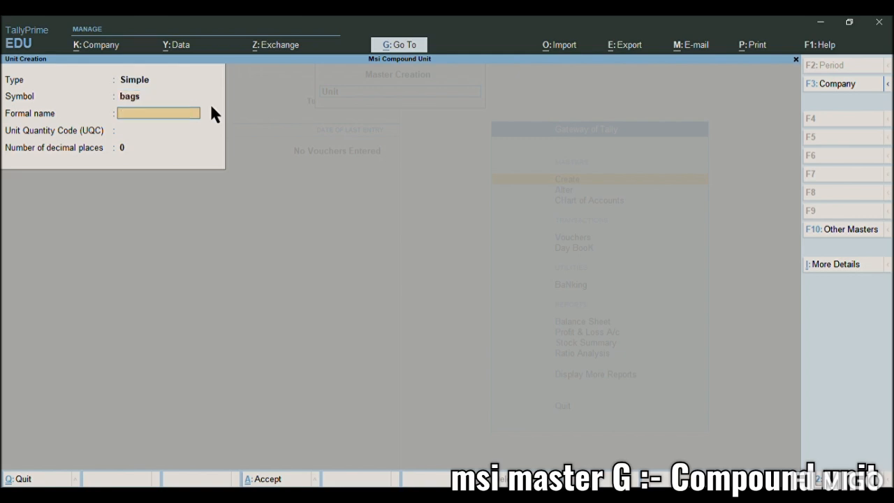
key("Return")
key("BackSpace")
key("Return")
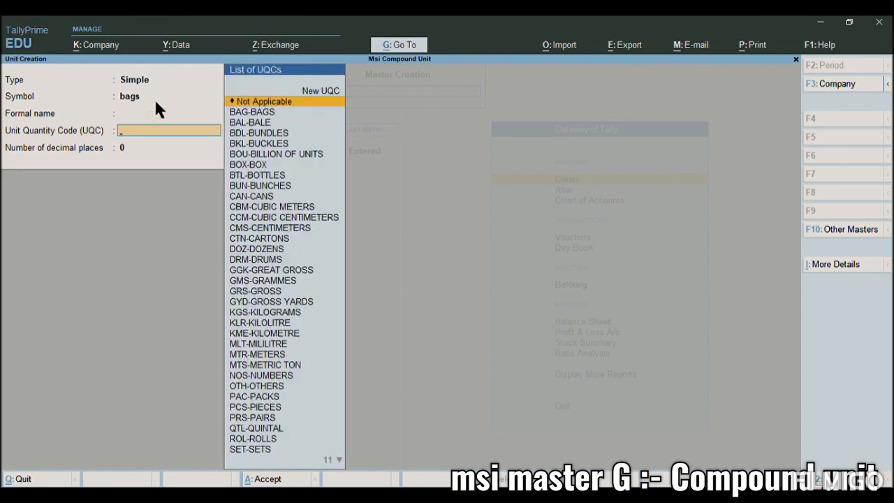
key("Return")
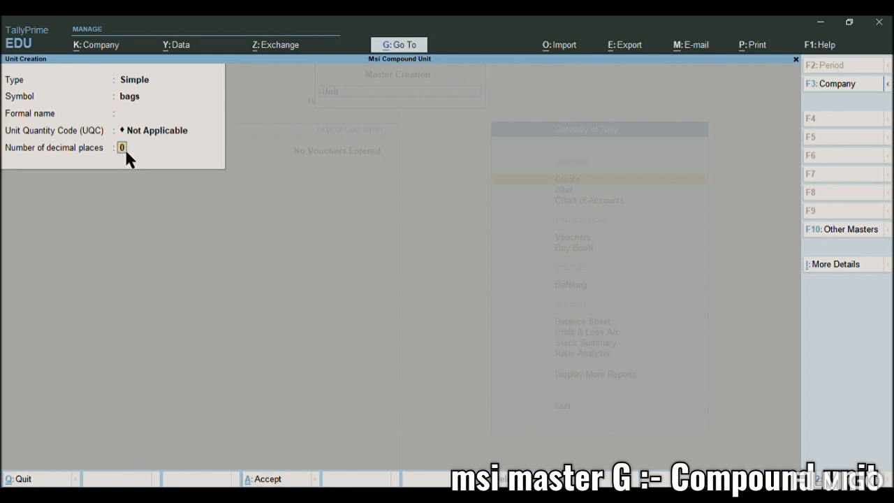
key("Return")
key("Return")
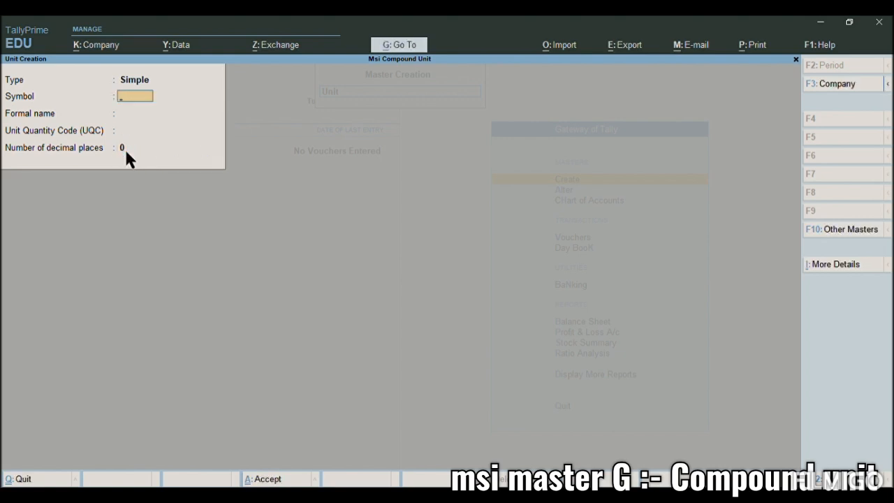
- Create a simple unit with the symbol kgs, UQC Not Applicable and 0 decimal places
type("kgs")
key("Return")
key("Return")
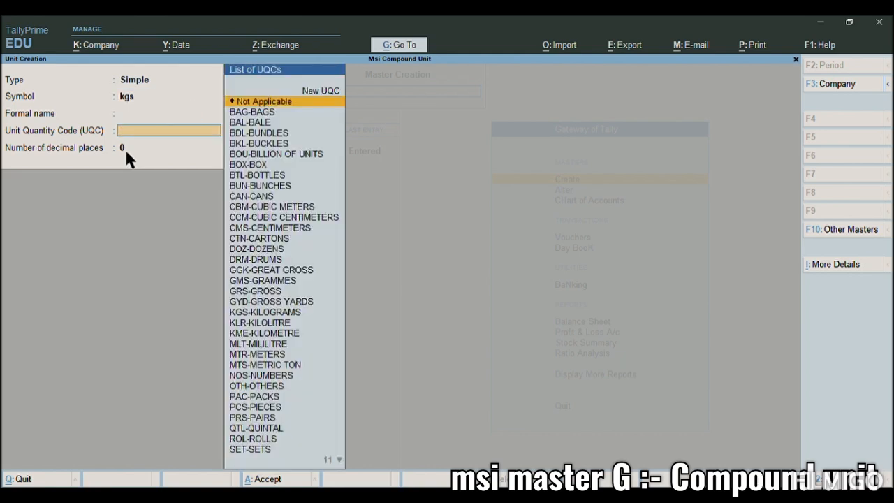
key("Return")
key("Return")
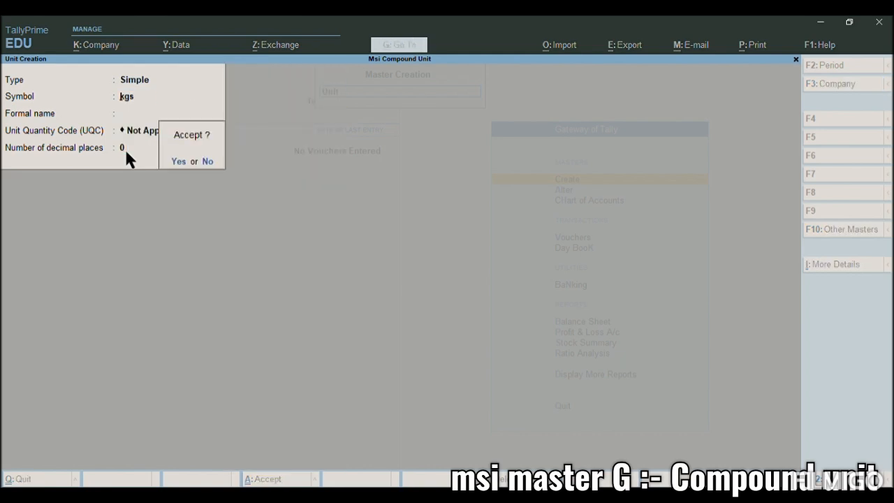
key("Return")
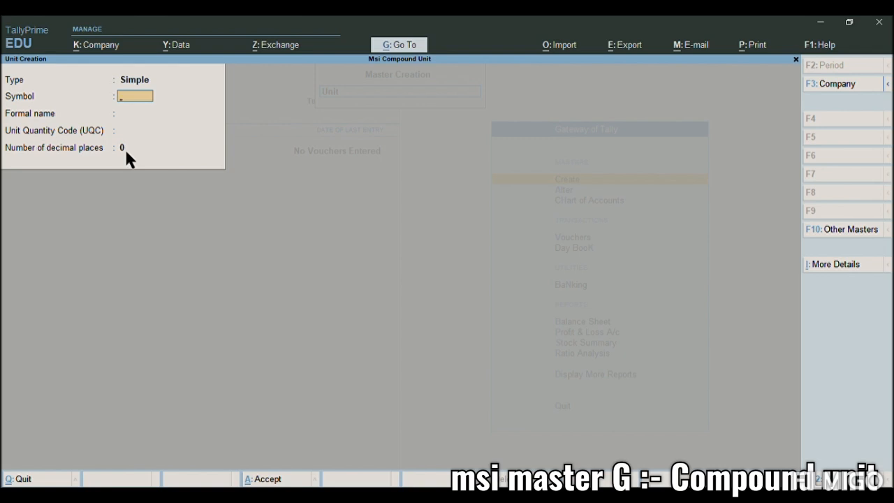
- Create a simple unit with the symbol pac, UQC Not Applicable and 0 decimal places
type("pac")
key("Return")
key("Return")
key("Return")
key("Return")
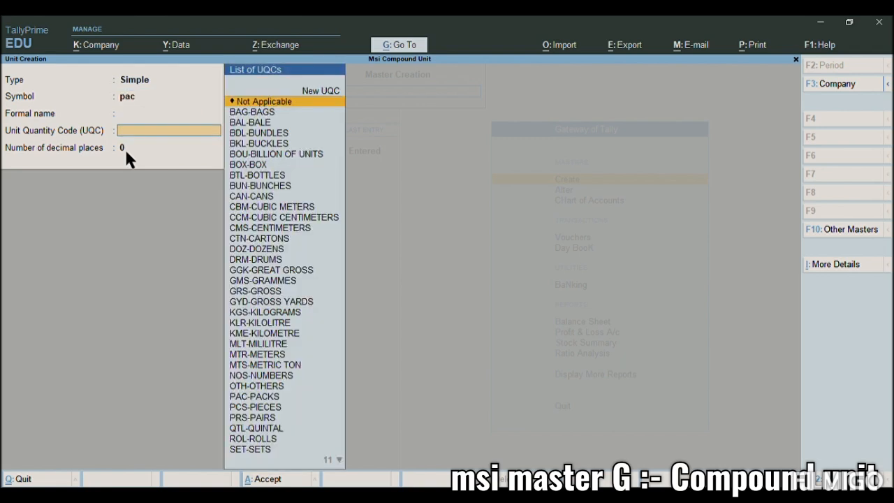
key("Return")
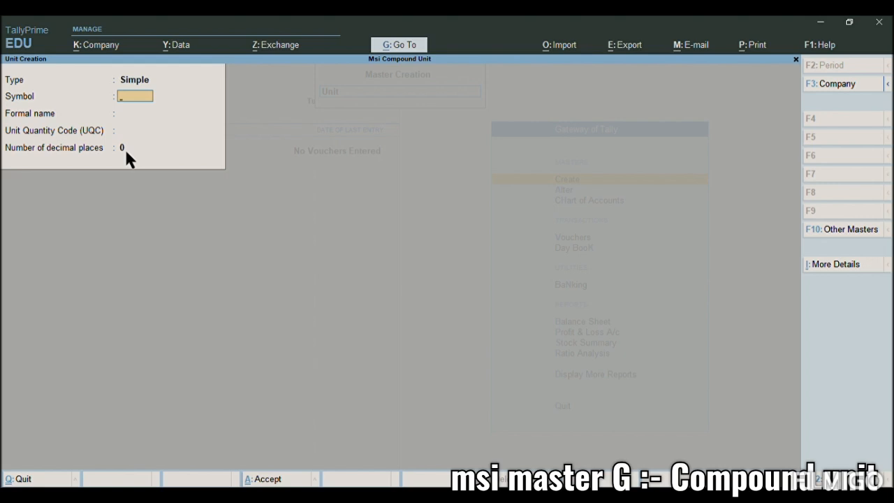
- Create a simple unit with the symbol pcs, no formal name and 0 decimal places
type("pcs")
key("Return")
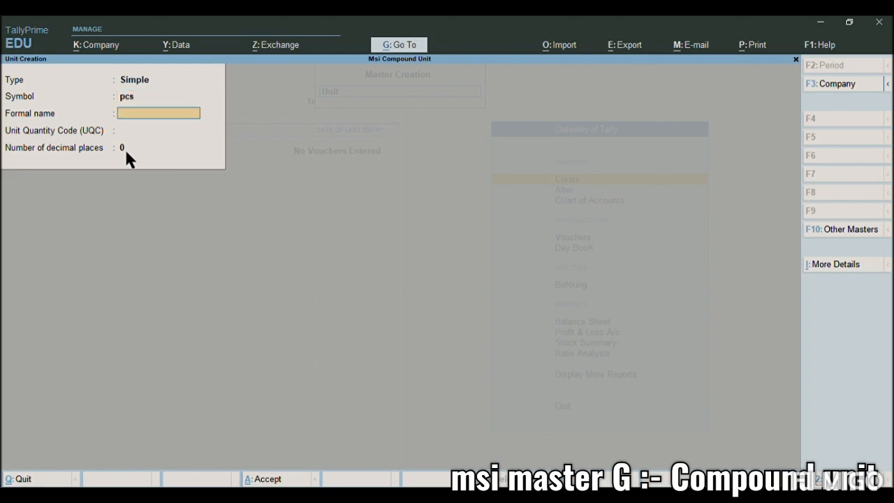
key("Return")
key("Return")
key("Return")
key("Return")
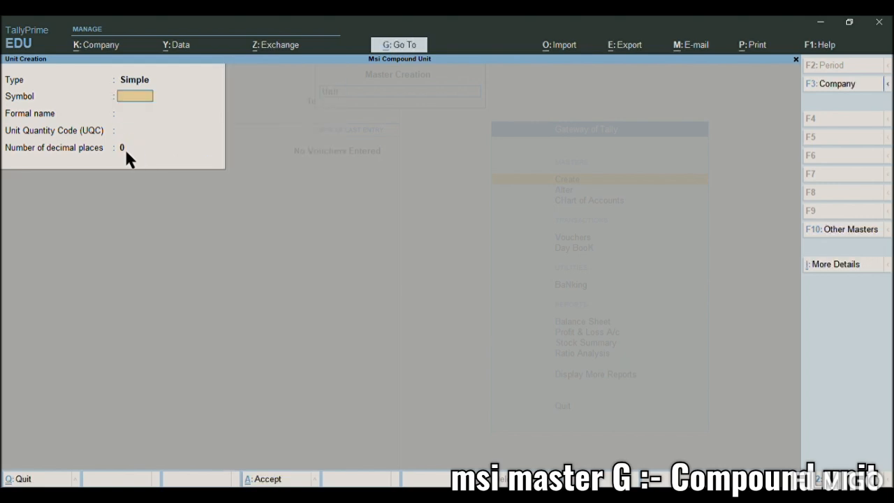
- Create a compound unit with bags as the first unit, a conversion of 50 and kgs as the second unit
key("BackSpace")
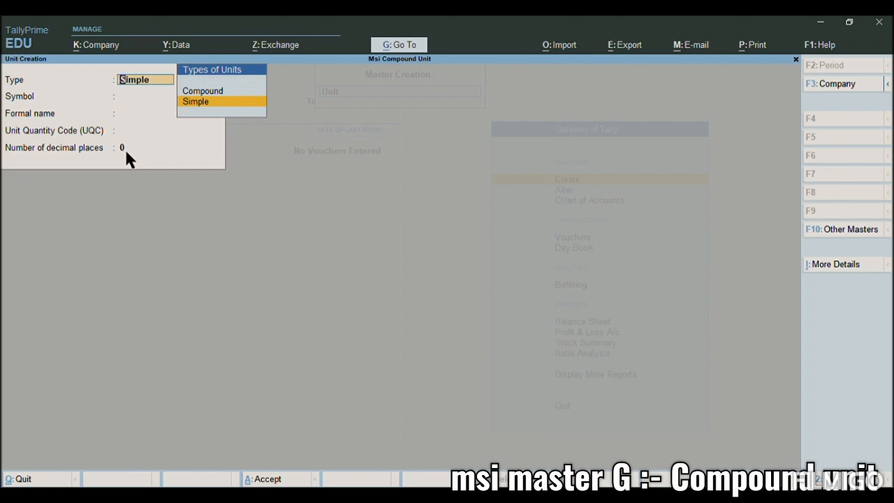
key("Up")
key("Return")
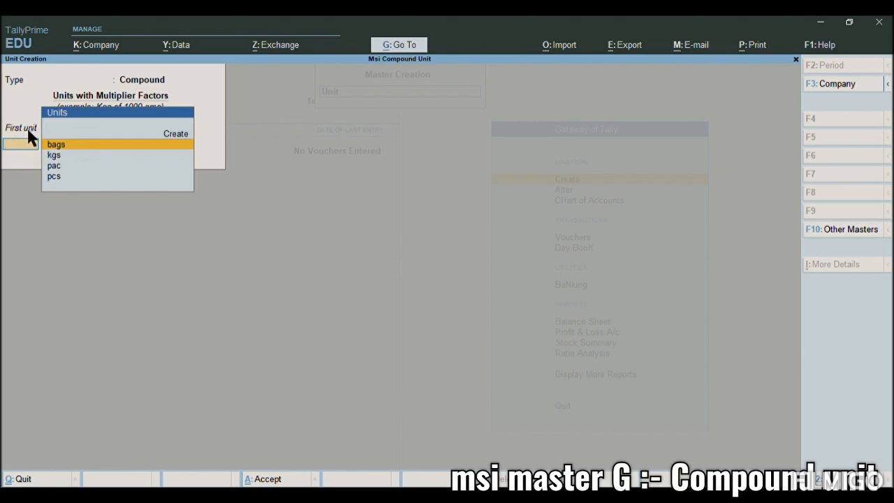
left_click(68, 152)
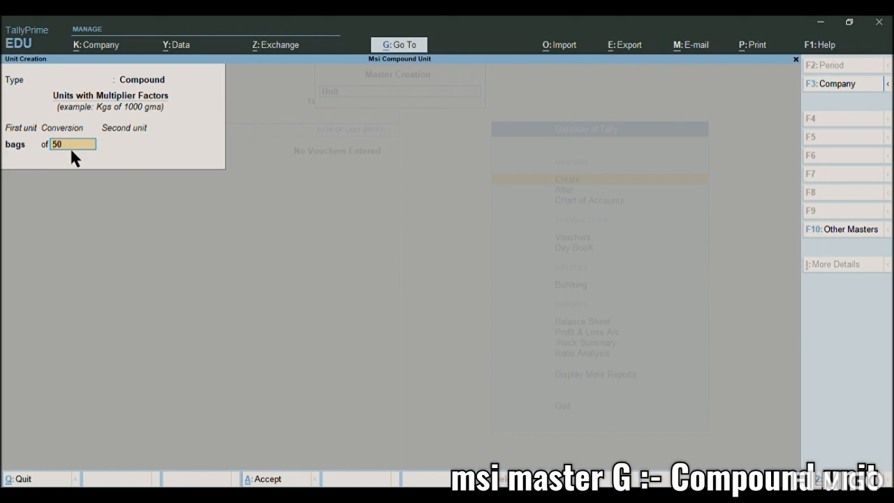
key("Return")
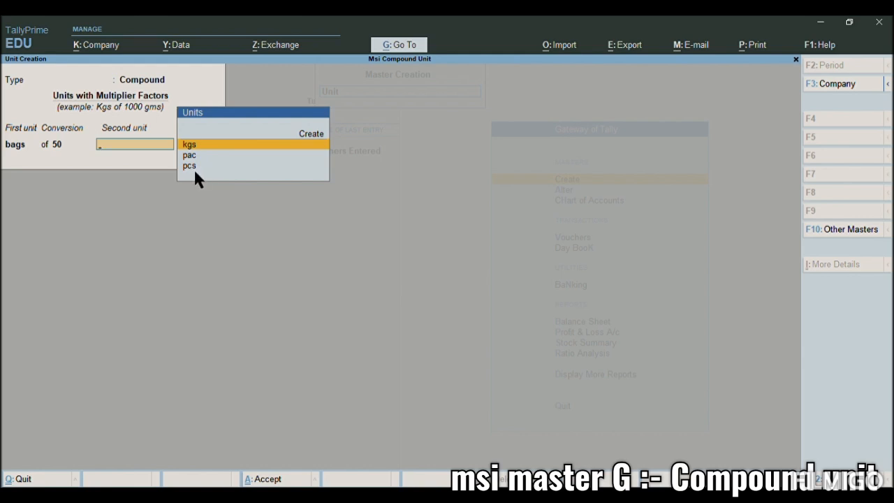
key("Return")
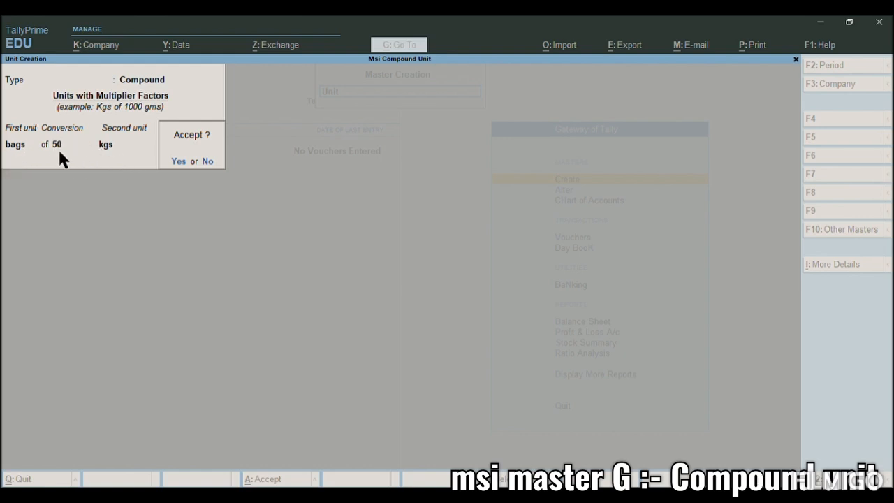
key("n")
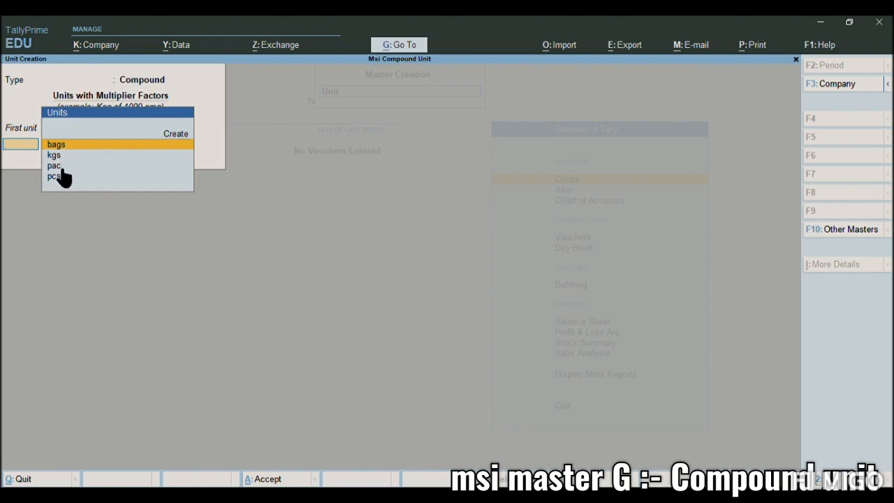
- Create a compound unit of pac with a conversion of 5 pcs, and leave unit creation
key("Down")
key("Down")
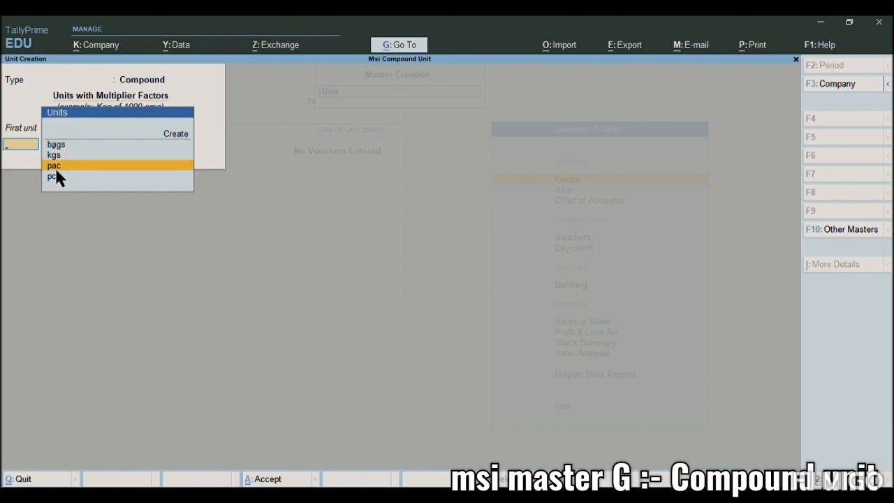
key("Return")
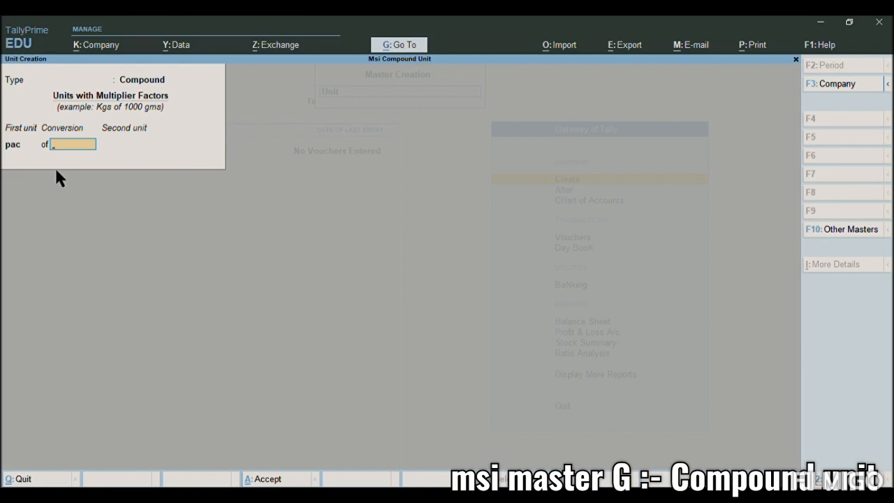
type("5")
key("Return")
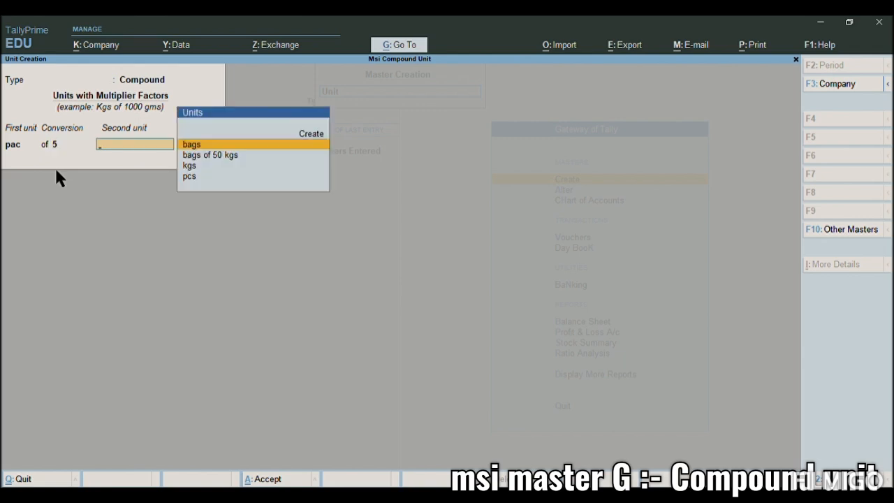
key("Down")
key("Down")
key("Down")
key("Return")
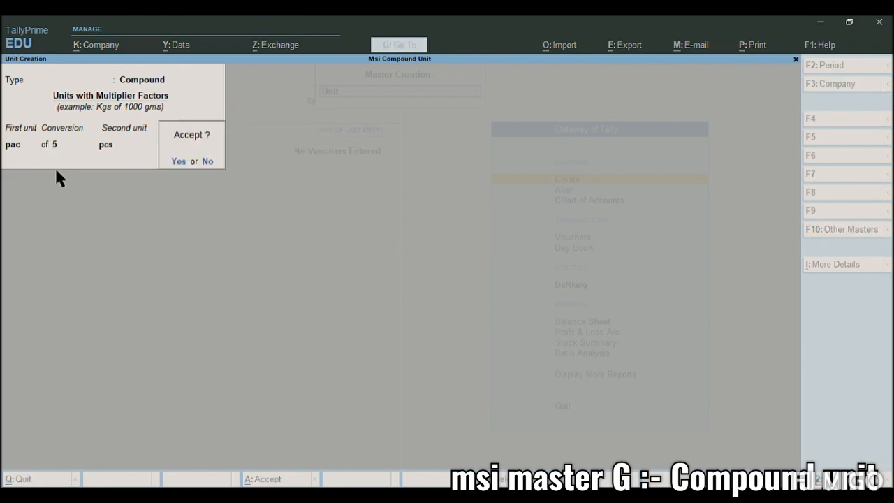
key("n")
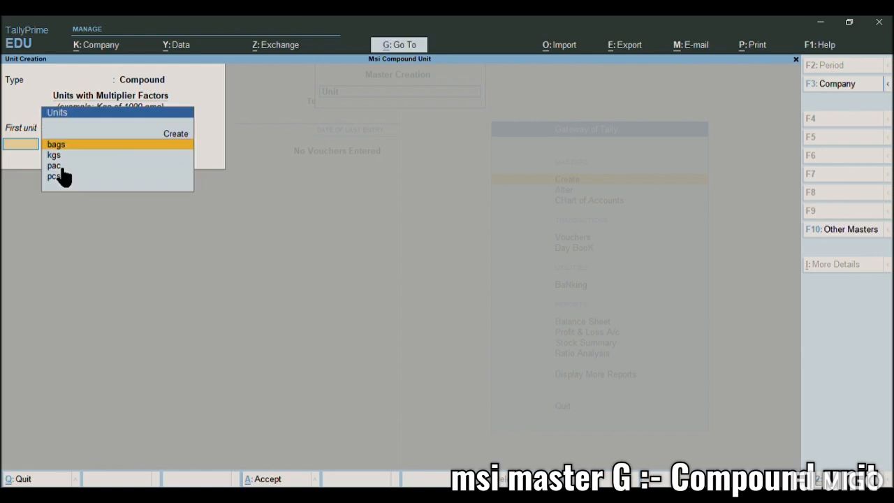
key("Escape")
key("y")
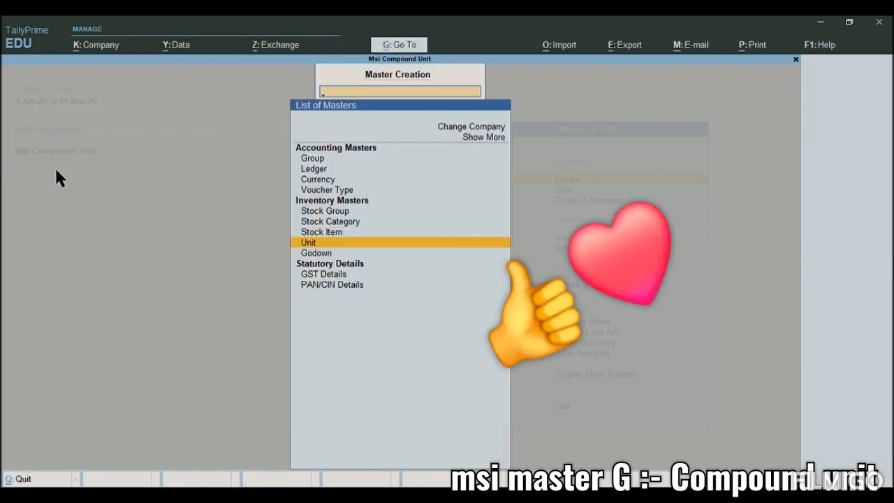
- Open the list of existing units in the master alteration and look over the simple and compound units
key("Escape")
key("Down")
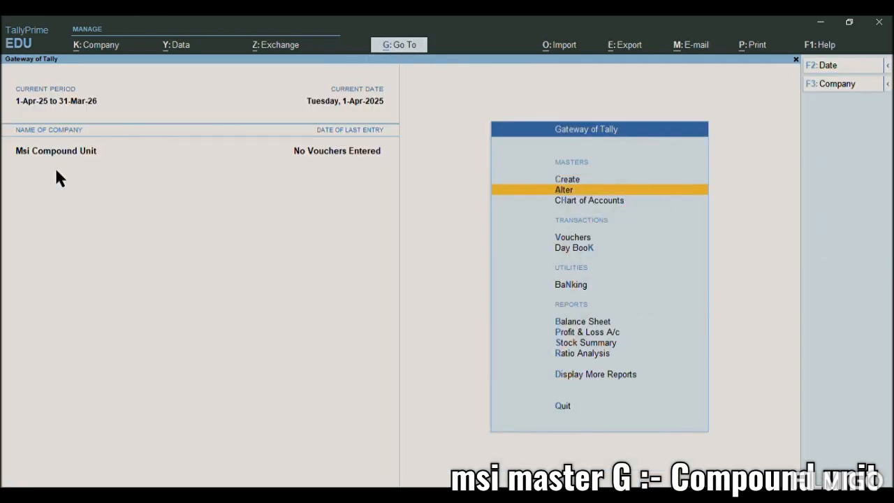
key("Return")
key("Down")
key("Down")
key("Down")
key("Down")
key("Down")
key("Down")
key("Down")
key("Down")
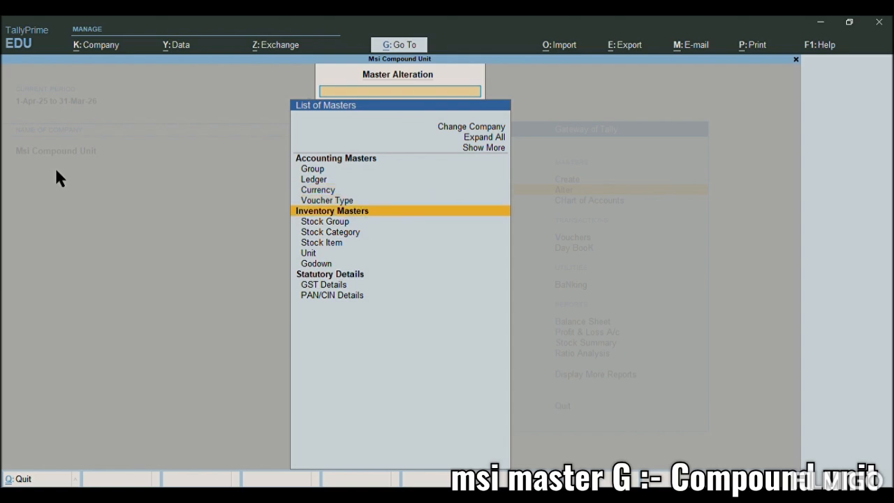
key("Return")
key("Down")
key("Down")
key("Down")
key("Down")
key("Down")
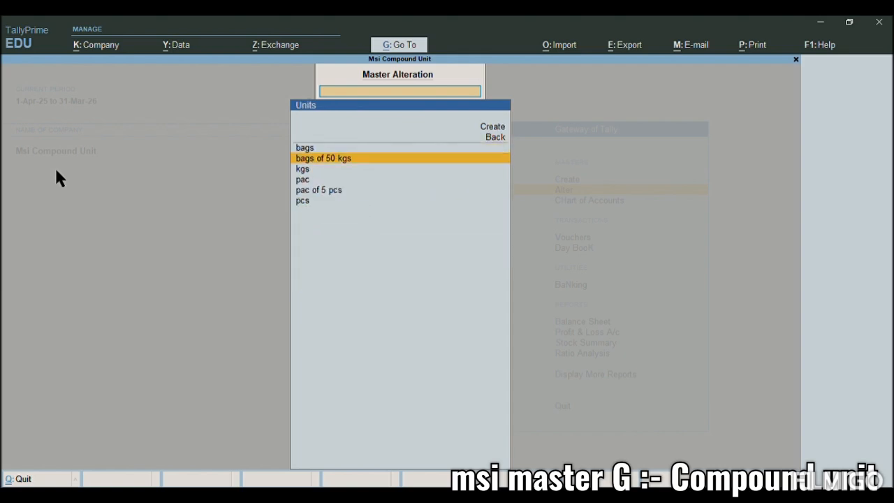
key("Up")
key("Up")
key("Up")
key("Up")
key("Up")
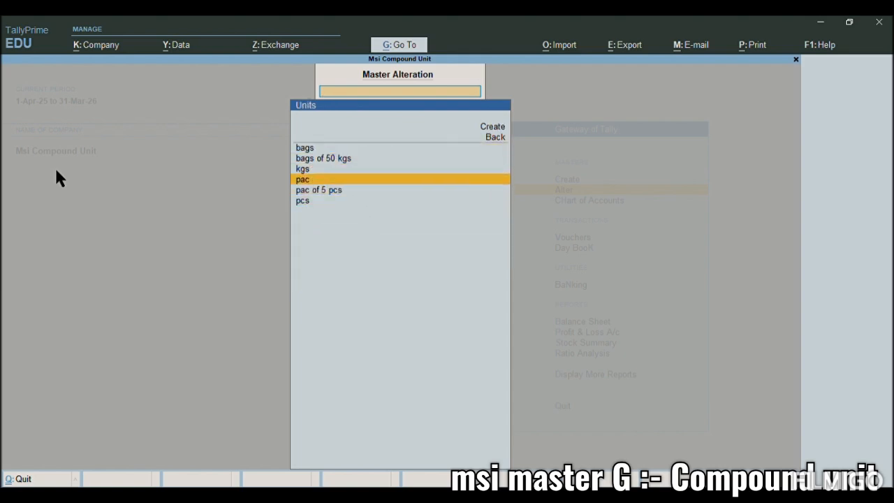
key("Escape")
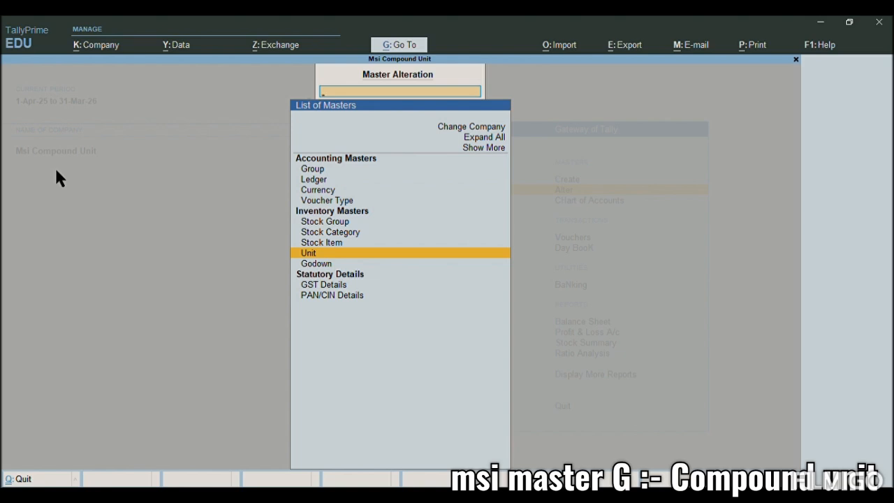
key("Up")
key("Up")
key("Up")
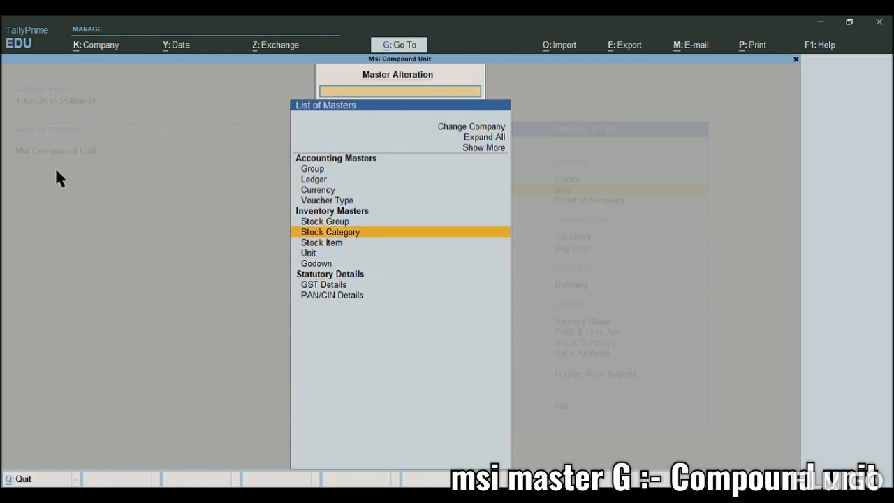
key("Down")
key("Down")
key("Return")
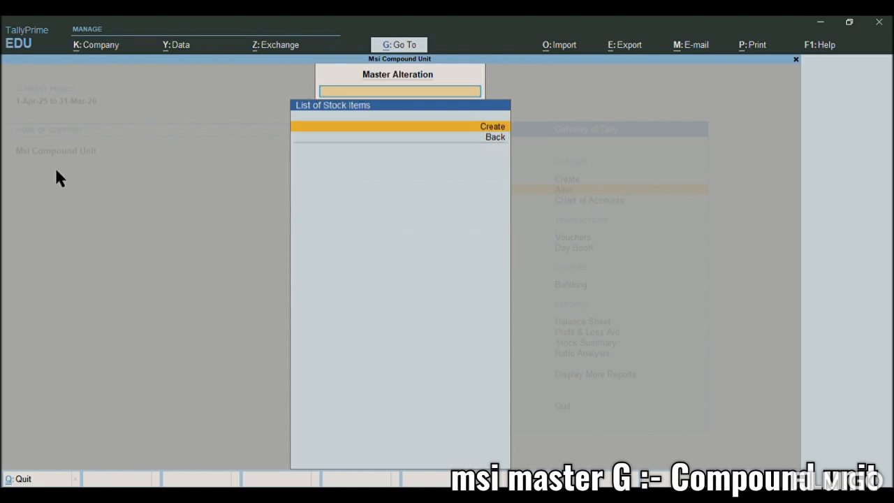
key("Return")
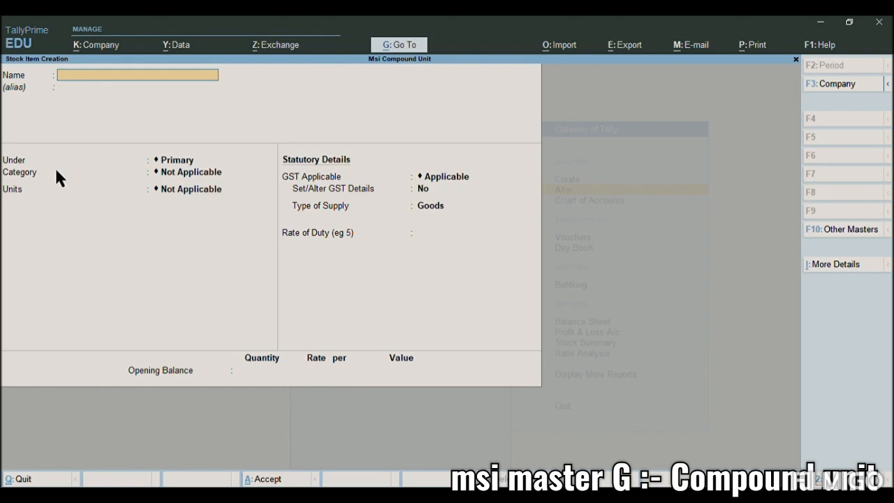
key("Escape")
key("Escape")
key("Escape")
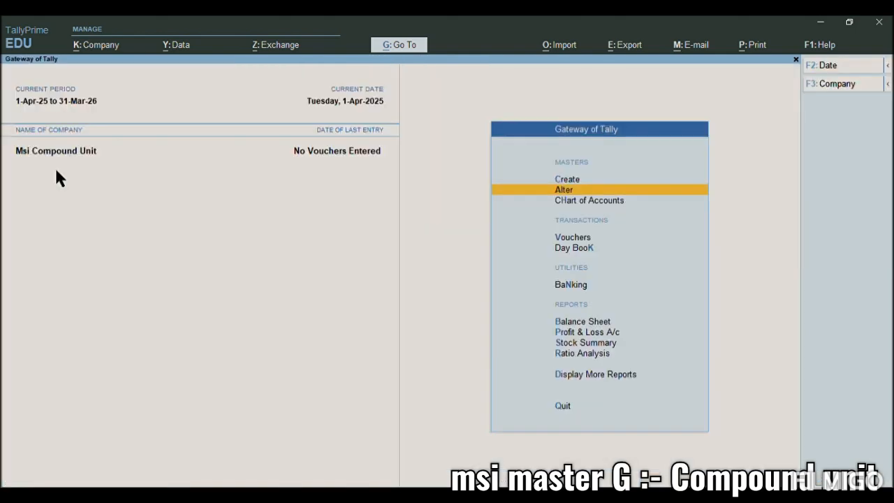
- Start a new stock item in the inventory masters named Black Cement, with no alias, under the Primary group
key("Up")
key("Return")
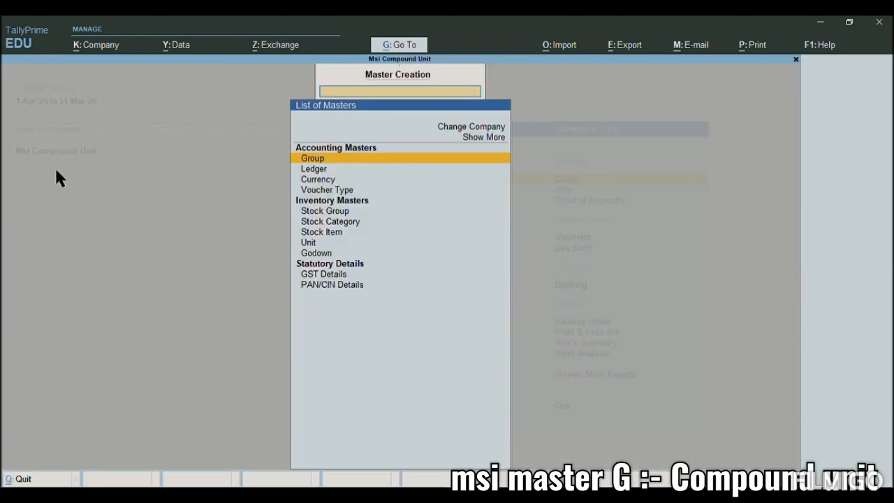
key("Down")
key("Down")
key("Down")
key("Down")
key("Down")
key("Down")
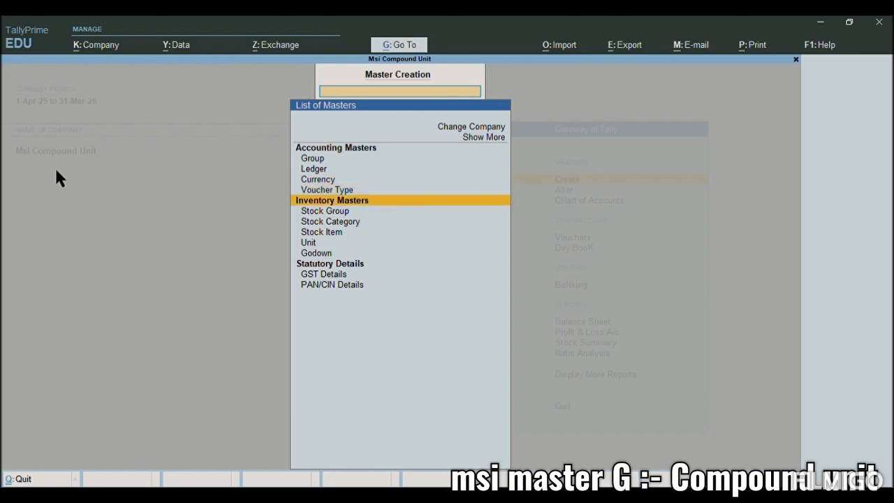
key("Down")
key("Up")
key("Return")
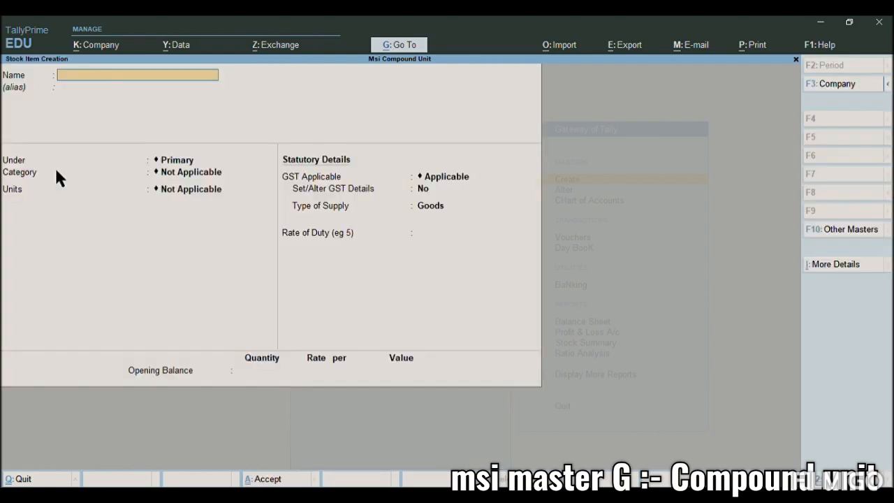
type("Black Cement")
key("Return")
key("Return")
key("Return")
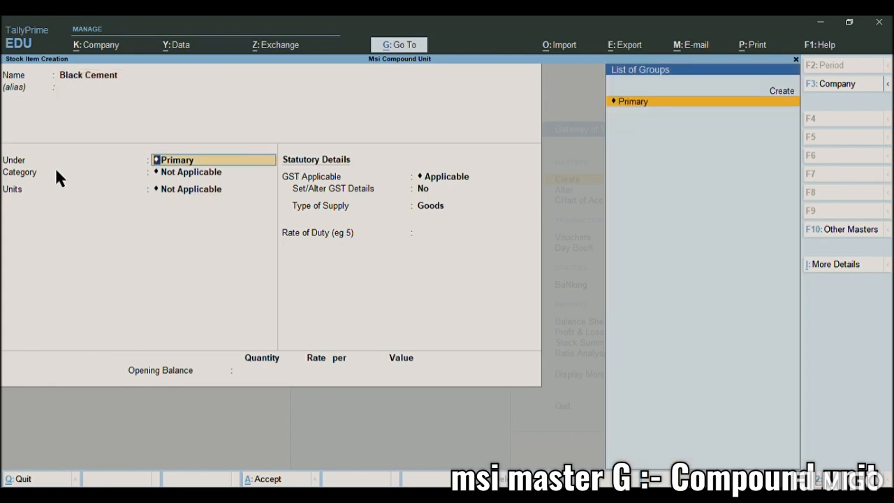
key("Return")
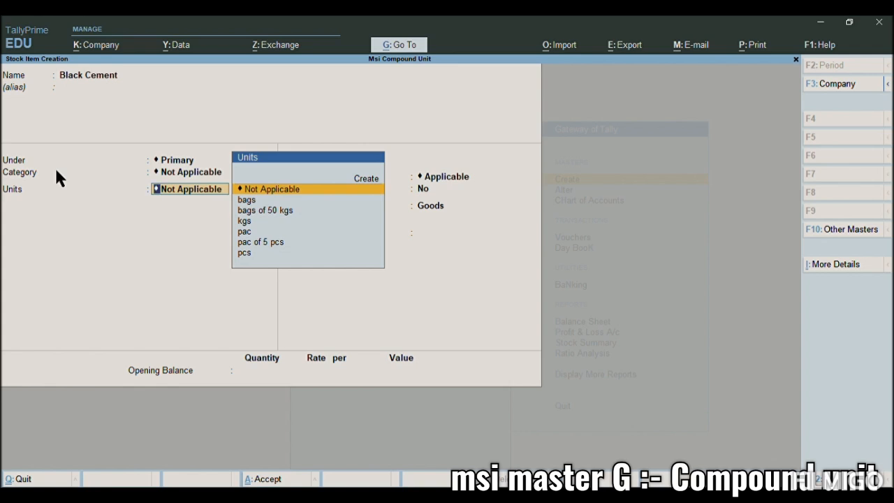
- Set Black Cement's unit to bags of 50 kgs and save it with GST Applicable, supply type Goods and rate of duty 0
key("Down")
key("Down")
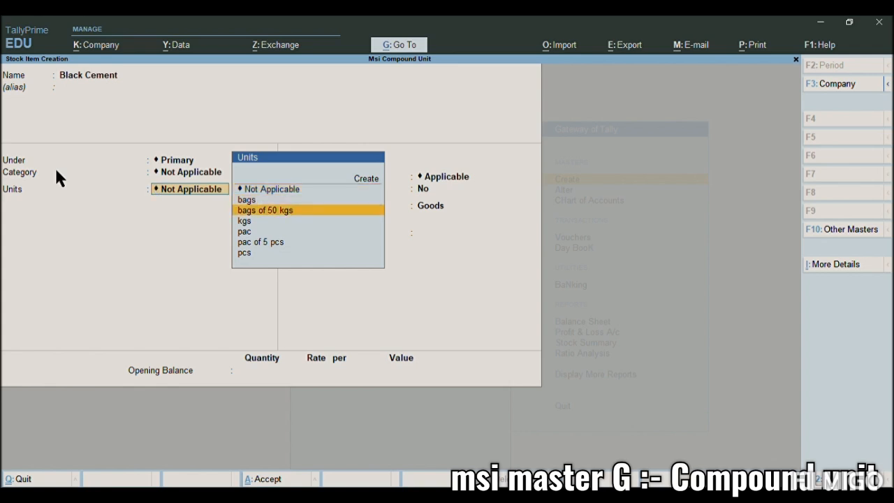
left_click(263, 210)
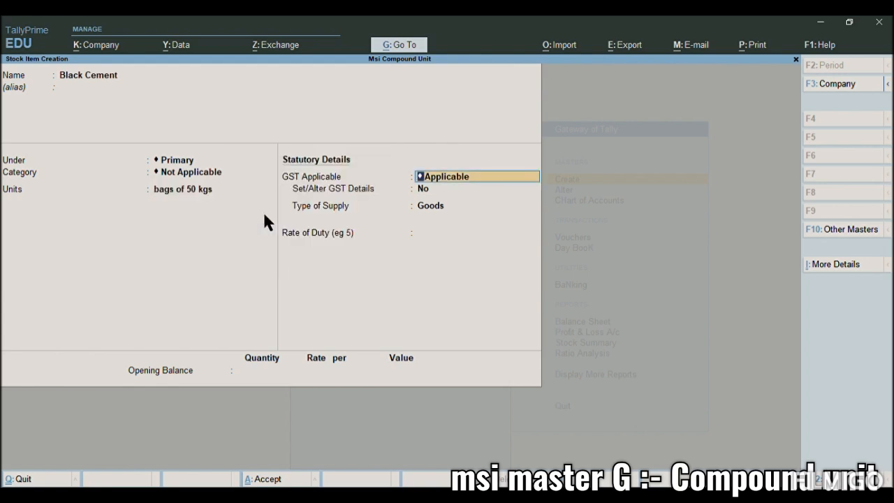
key("Return")
key("Return")
key("Return")
key("Return")
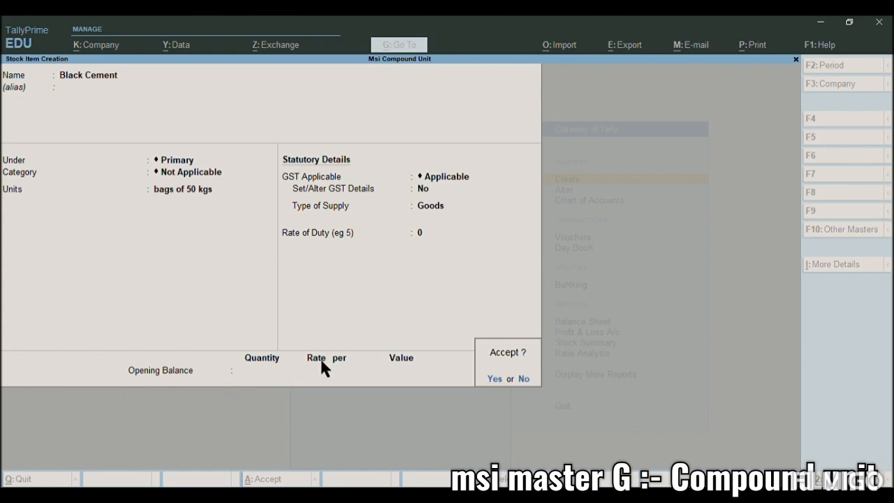
key("Return")
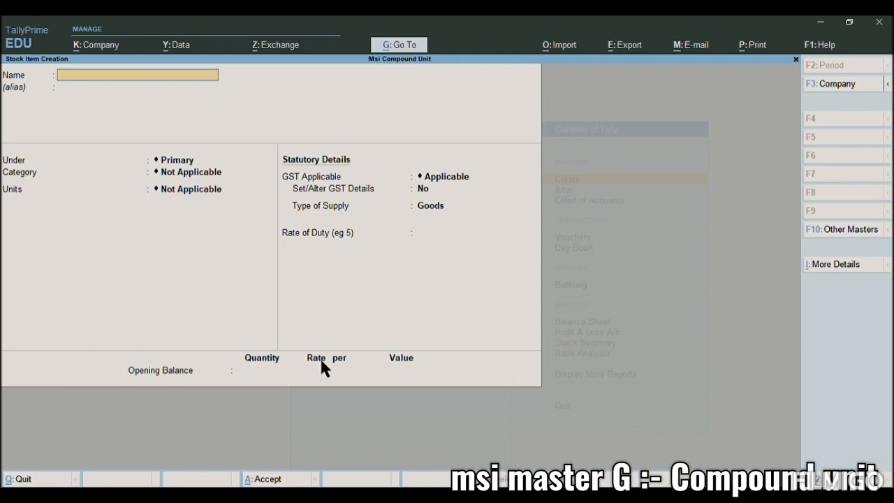
- Start a stock item named Pen under Primary and set its unit to pac of 5 pcs
type("Pen")
key("Return")
key("Return")
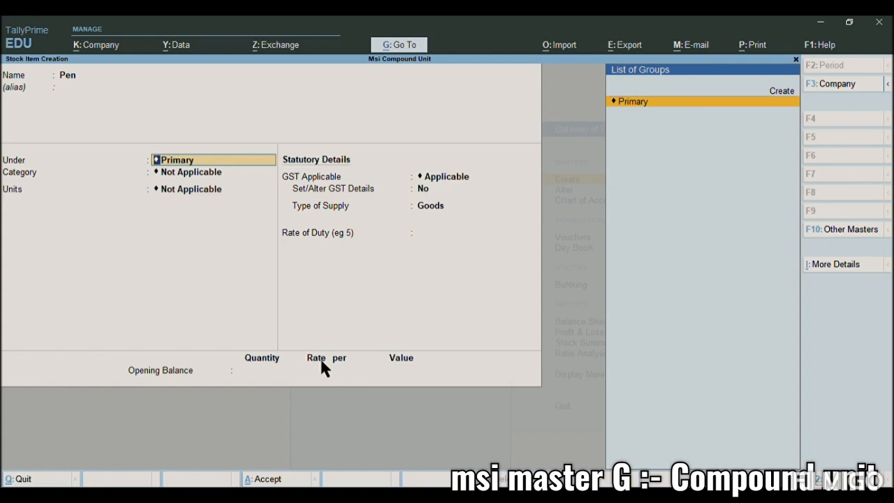
key("Return")
key("Down")
key("Down")
key("Down")
key("Down")
key("Down")
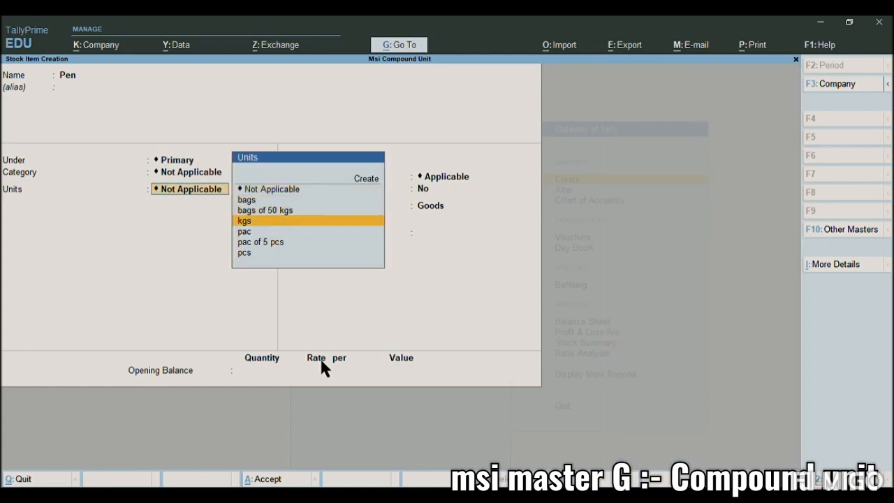
key("Return")
- Save the Pen item in pac of 5 pcs with GST Applicable and supply type Goods, and leave stock item creation
key("Return")
key("Return")
key("Return")
key("Return")
key("Return")
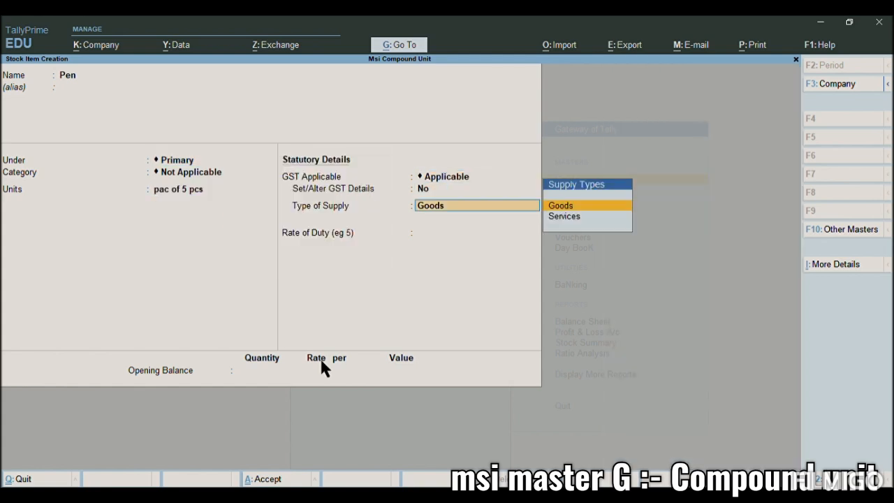
key("Return")
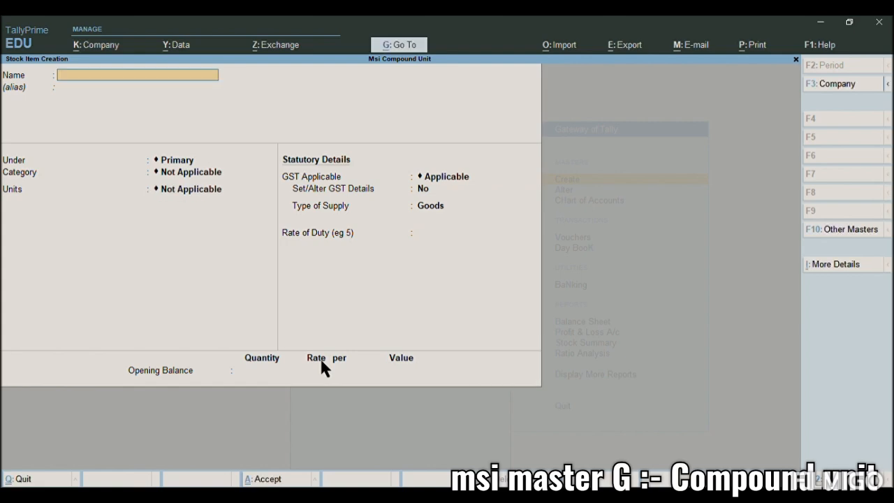
key("Escape")
key("Escape")
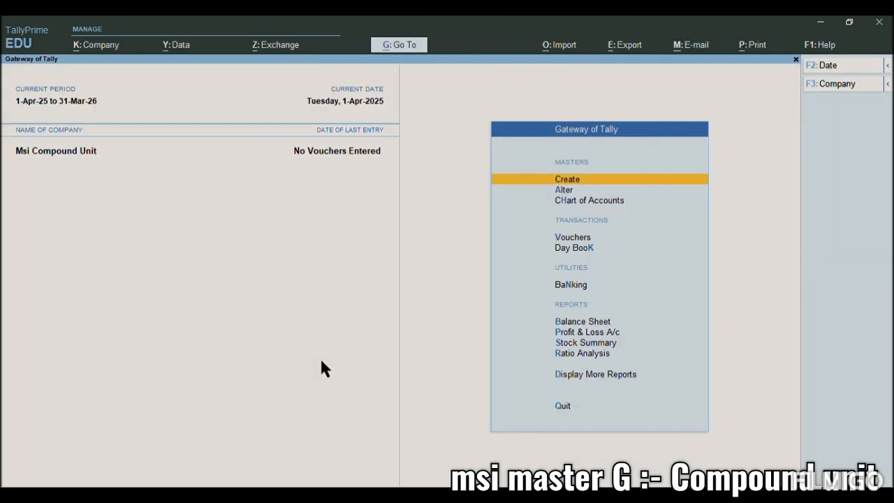
- Start a purchase voucher with supplier invoice number 101 dated 1-Apr-25
key("Down")
key("Down")
key("Down")
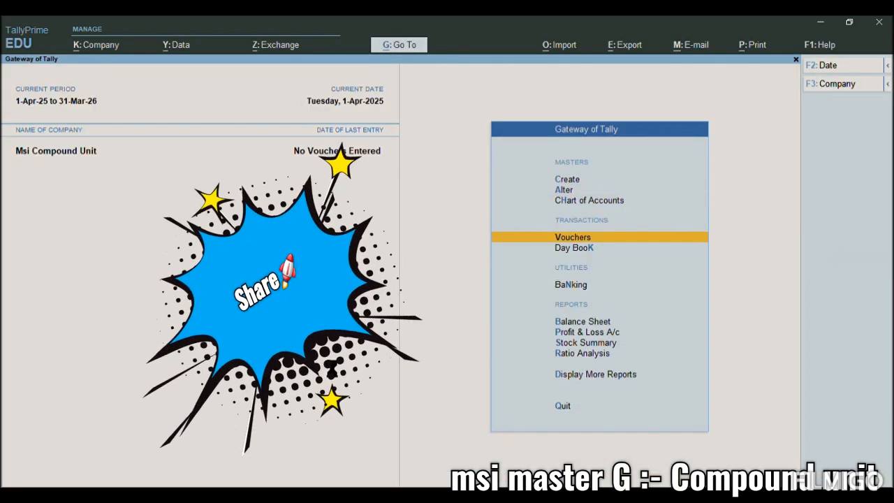
key("Return")
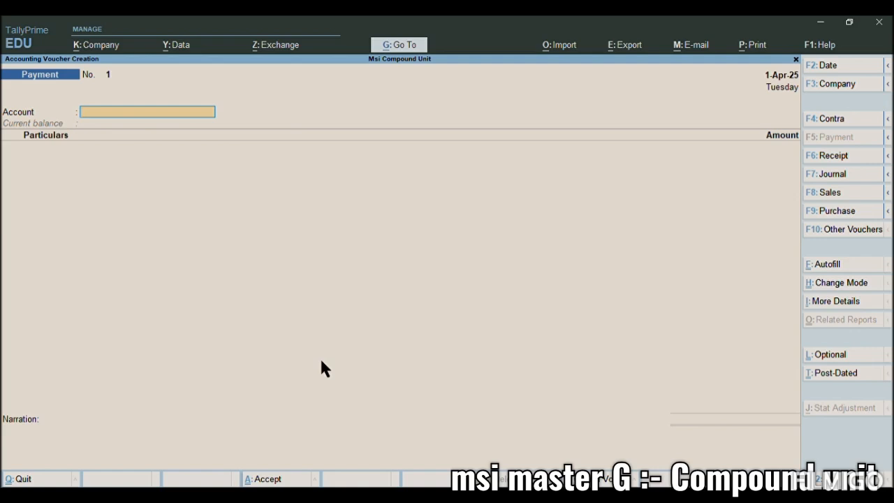
key("F9")
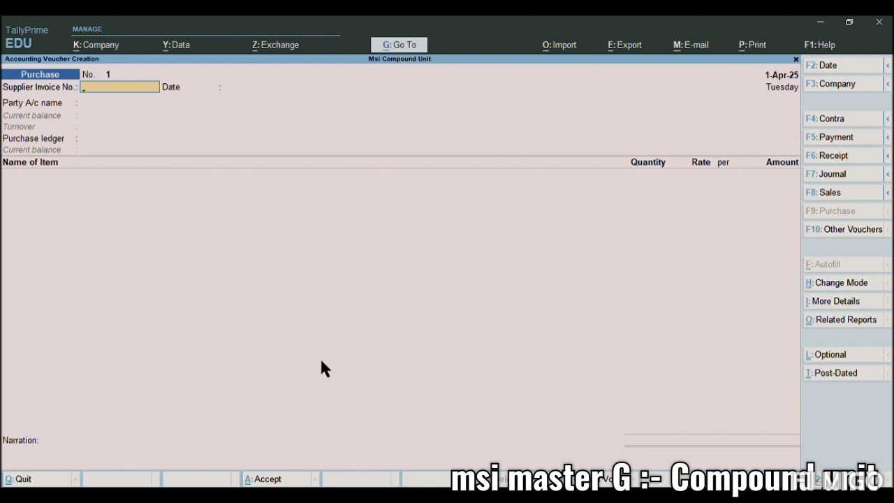
type("101")
key("Return")
key("Return")
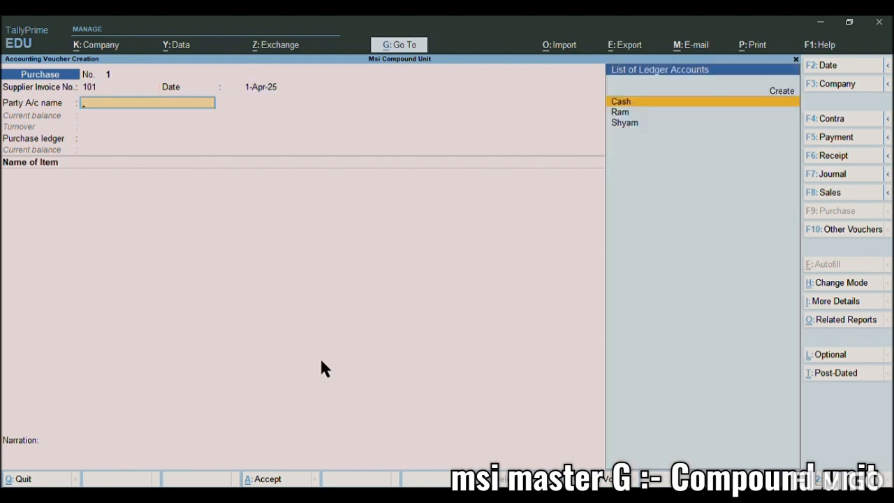
- Set the party account to the supplier's ledger with its default details and the purchase ledger to Purchase
key("Down")
key("Down")
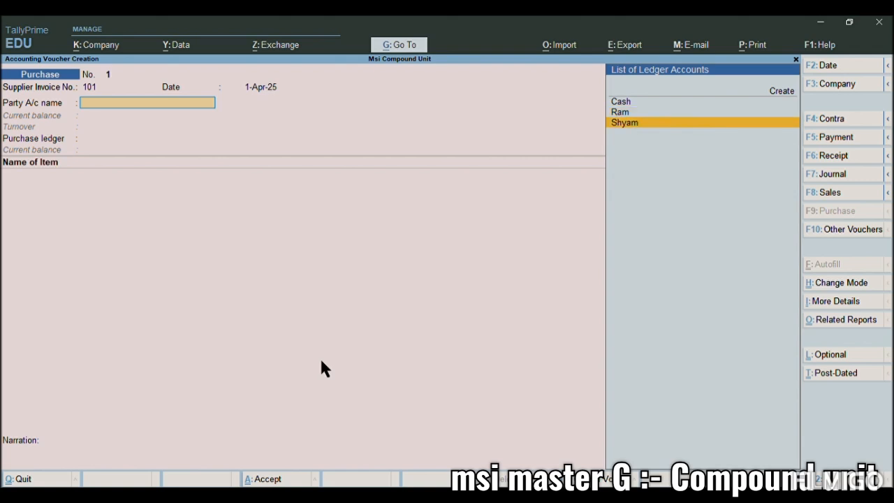
key("Return")
key("ctrl+a")
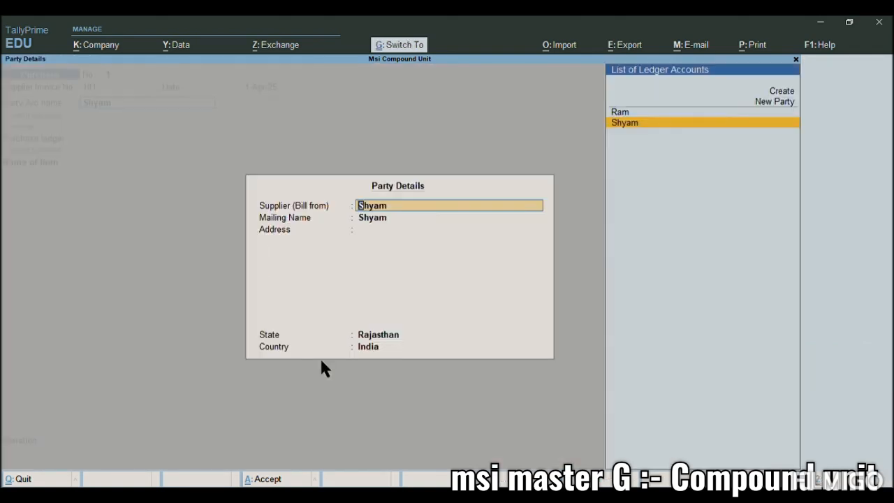
key("ctrl+a")
key("Return")
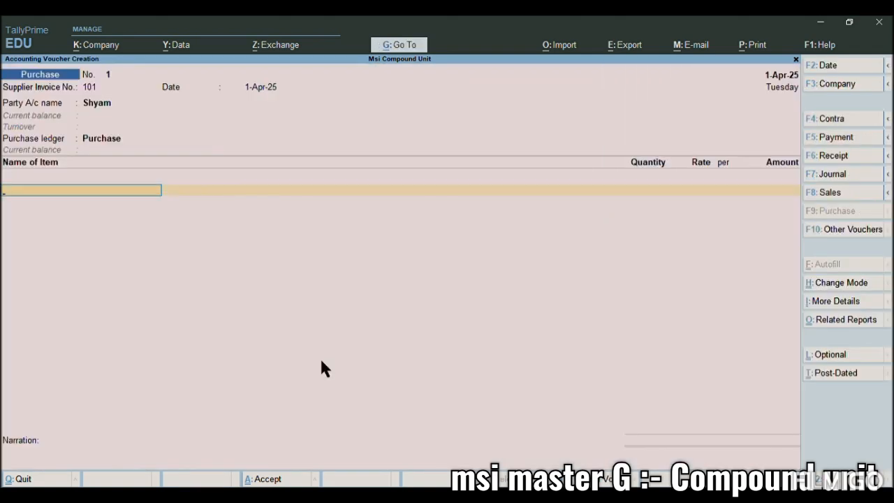
- Add Black Cement to the purchase voucher with a quantity of 500 bags at a rate of 400 per bag
key("Down")
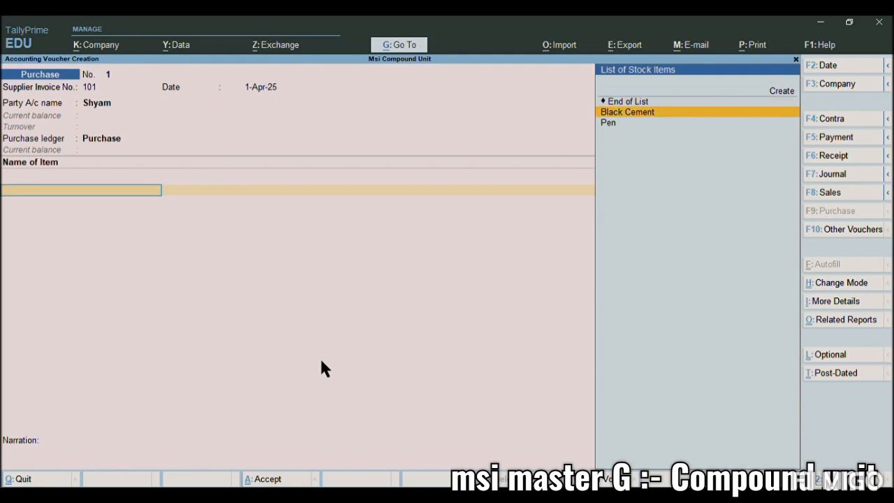
key("Return")
key("Return")
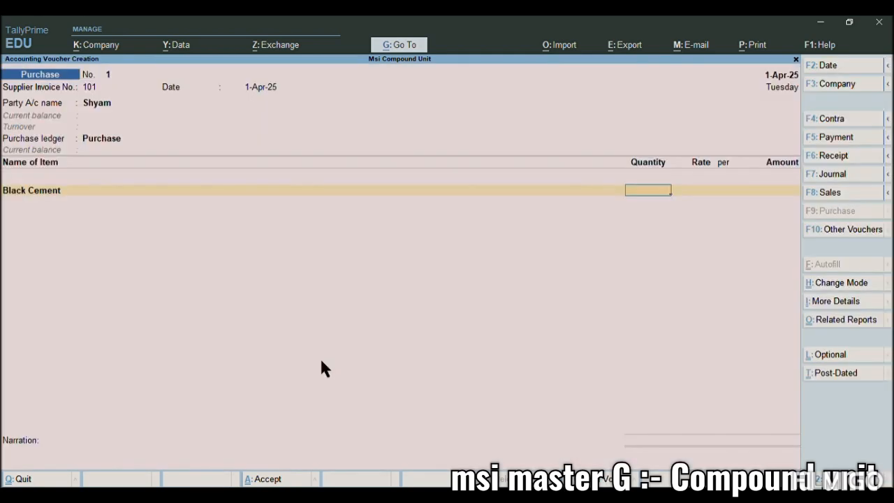
type("00")
key("Return")
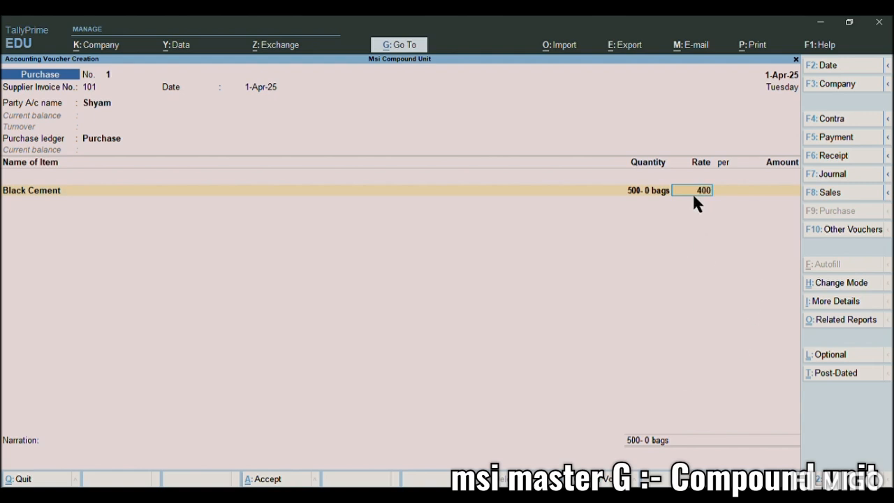
key("Return")
key("Return")
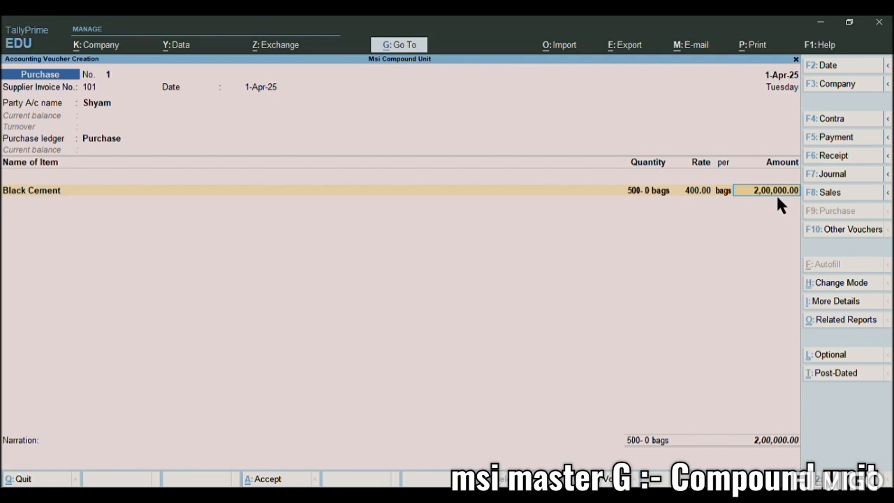
key("Return")
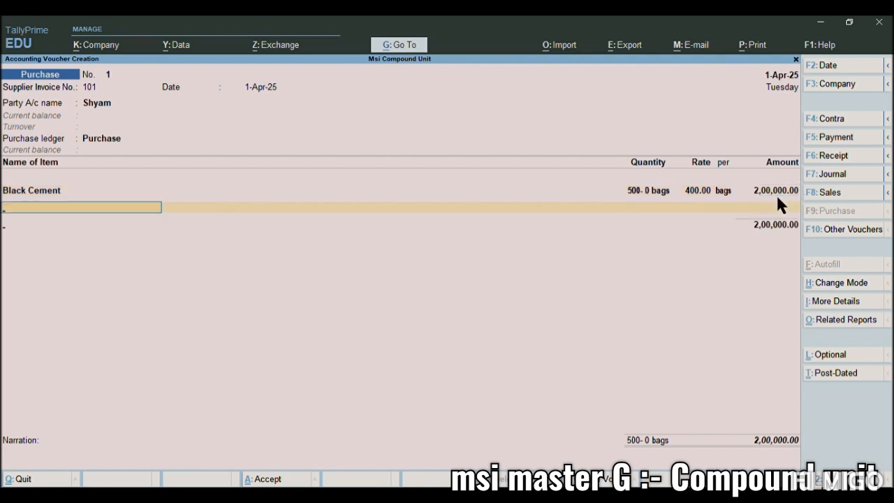
- End the purchase item list, book the full amount as a New Ref bill, and save the voucher without narration
key("Return")
key("Return")
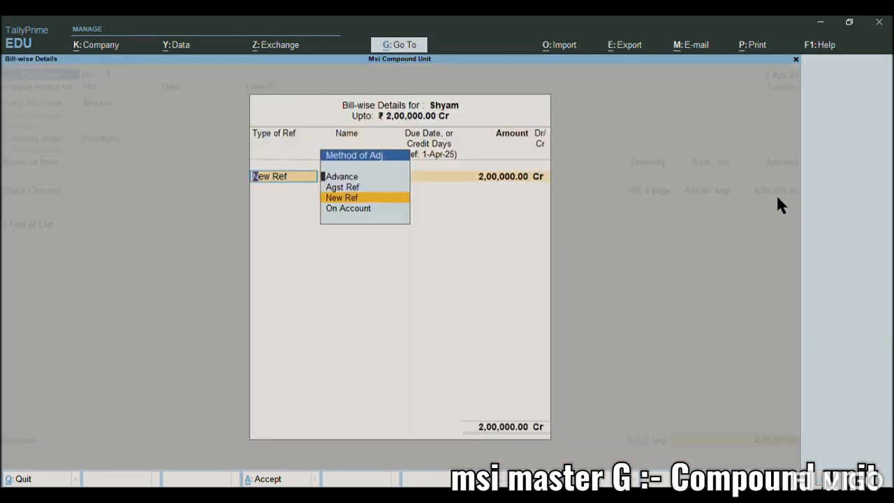
key("Return")
key("Return")
key("Return")
key("Return")
key("Return")
key("Return")
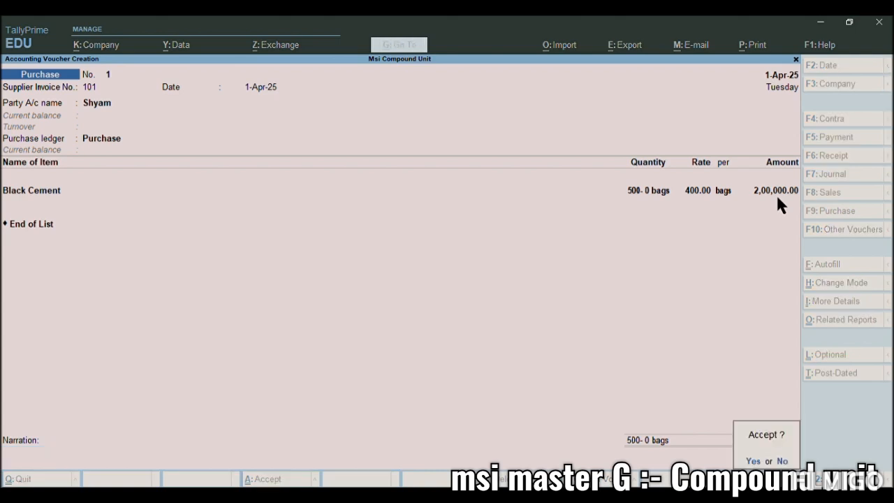
key("Return")
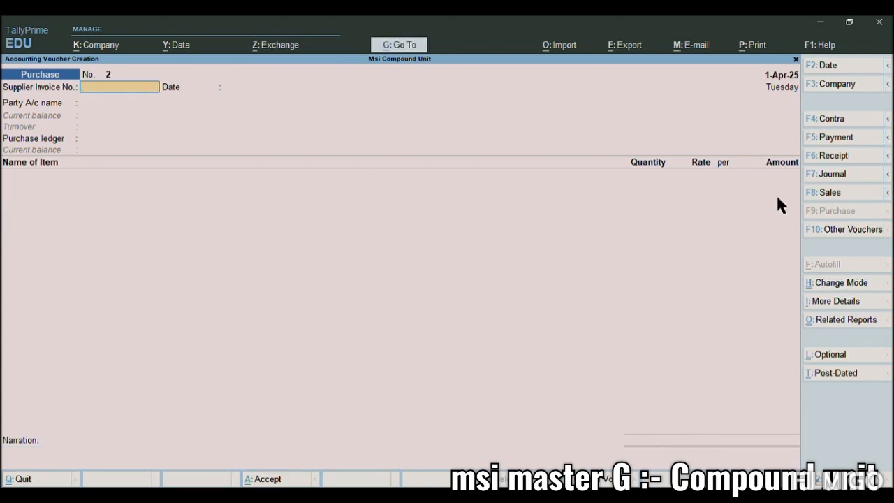
- Start a sales voucher for the customer's ledger with blank dispatch details and Sales as the sales ledger
key("F8")
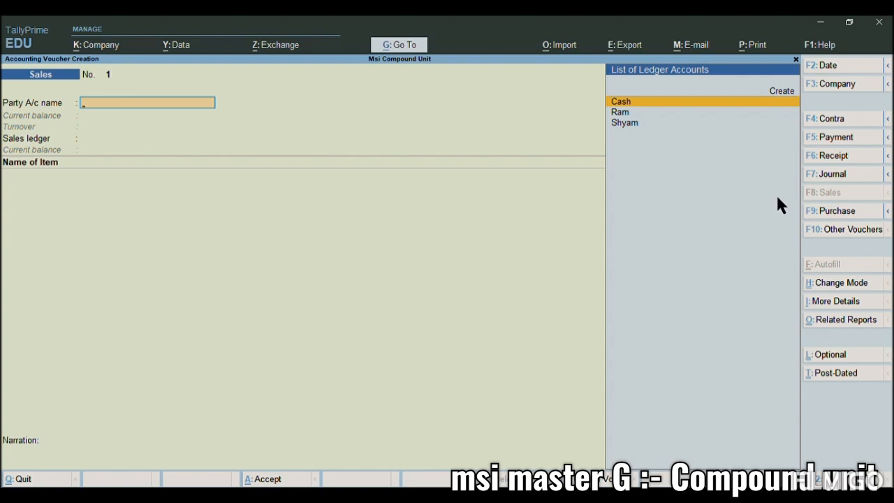
key("Down")
key("Return")
key("Return")
key("Return")
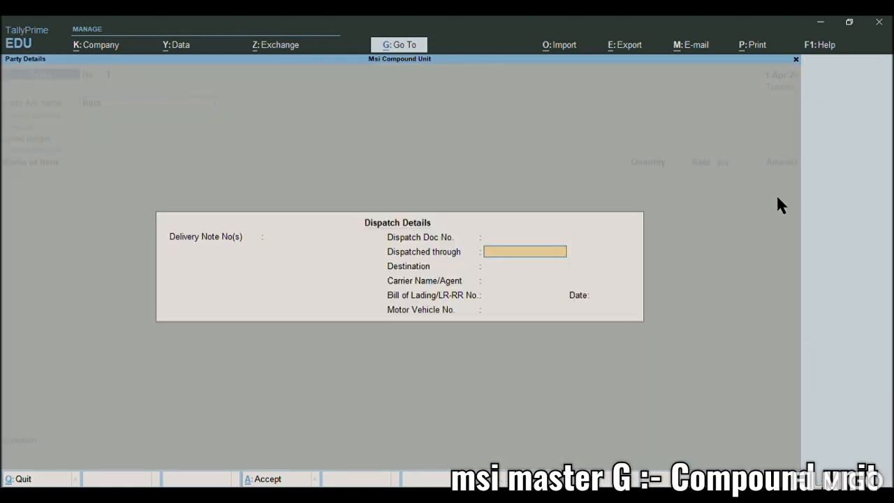
key("Return")
key("Return")
key("Return")
key("Return")
key("Return")
key("Return")
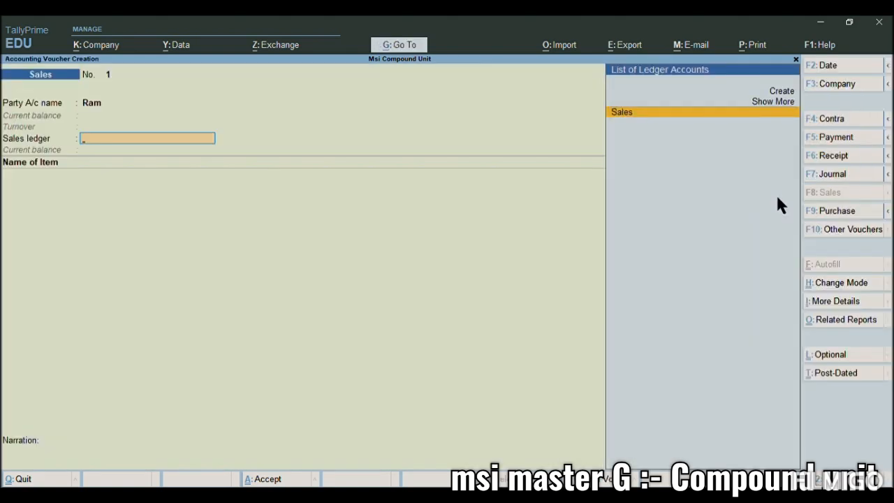
key("Return")
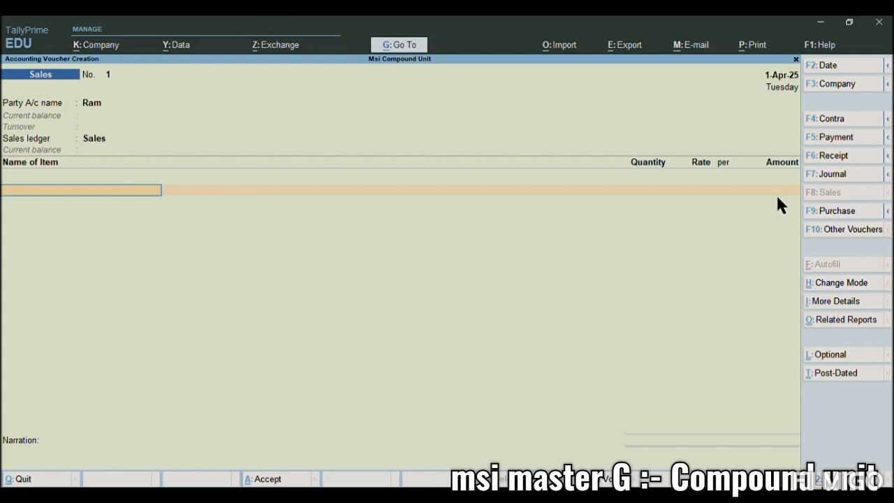
- Add Black Cement without a description to the sales voucher and set its quantity to 200 bags
key("Down")
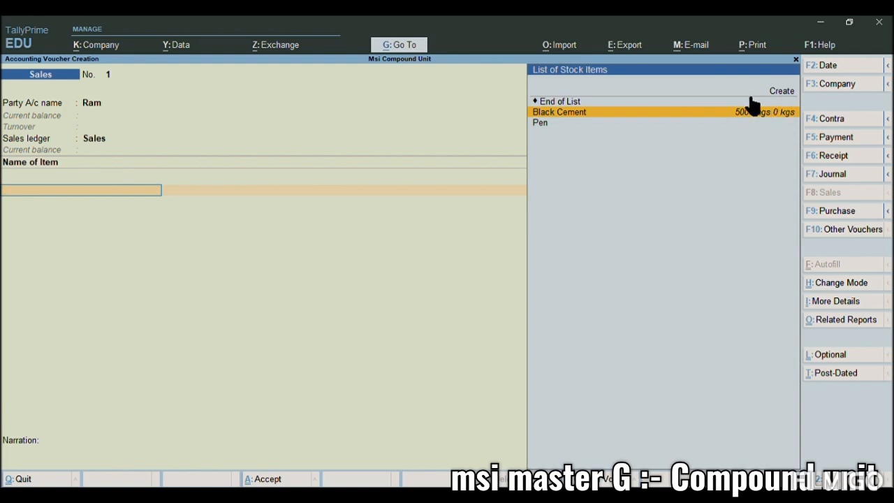
left_click(766, 116)
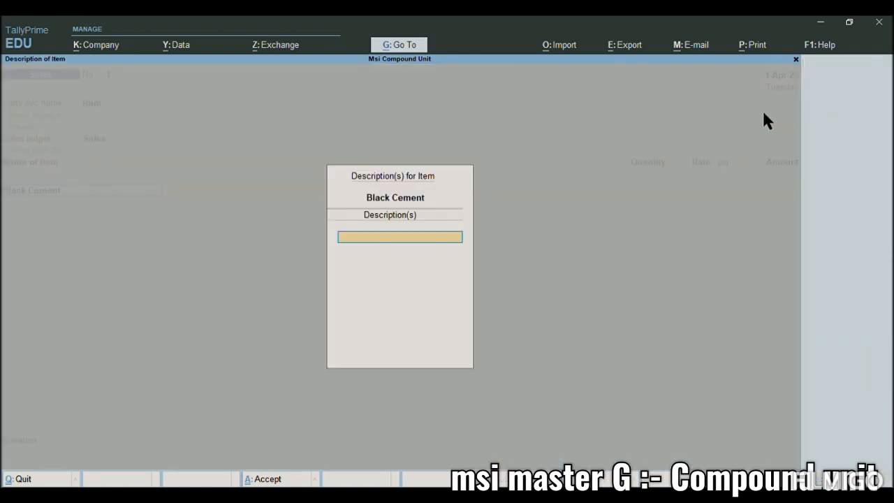
key("Return")
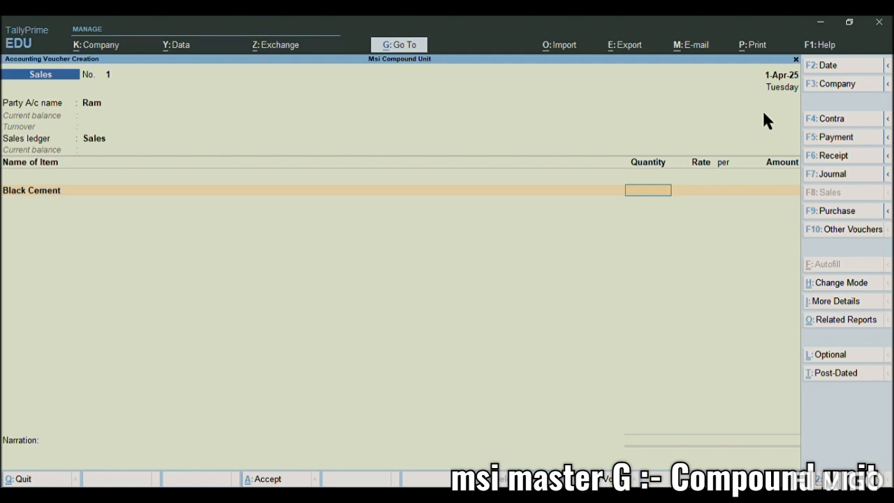
type("200")
type(".10")
key("BackSpace")
key("BackSpace")
key("BackSpace")
key("Return")
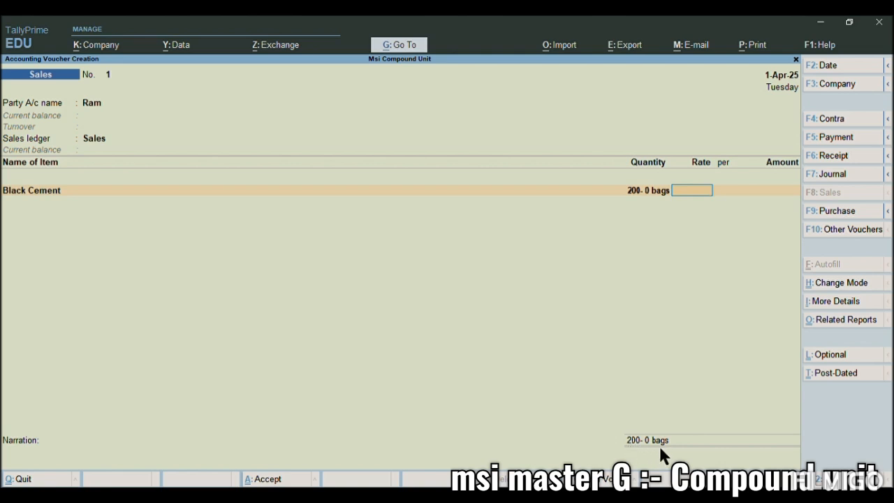
- Set the Black Cement sales rate to 500 per bag and accept the line amount
type("400")
key("BackSpace")
key("BackSpace")
key("BackSpace")
type("500")
key("Return")
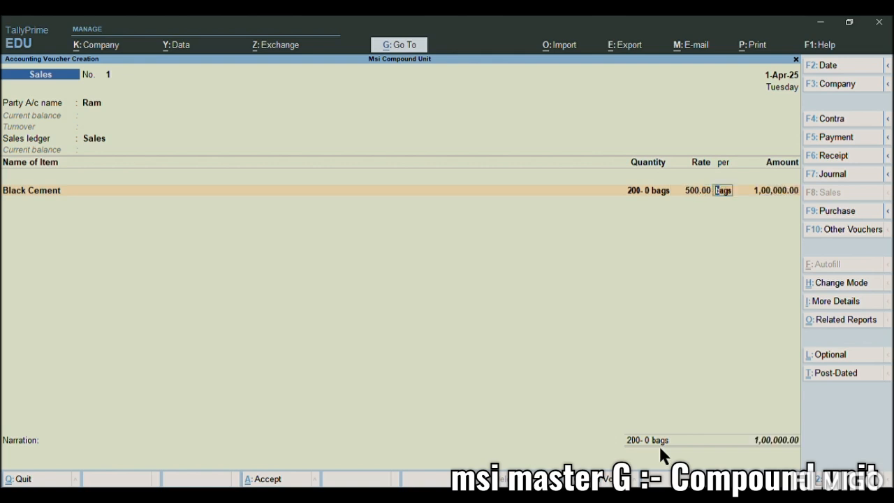
key("Return")
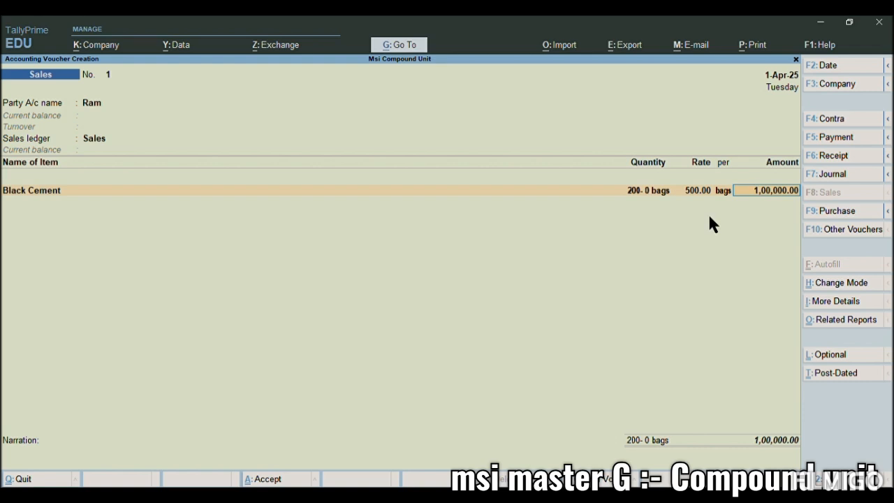
key("Return")
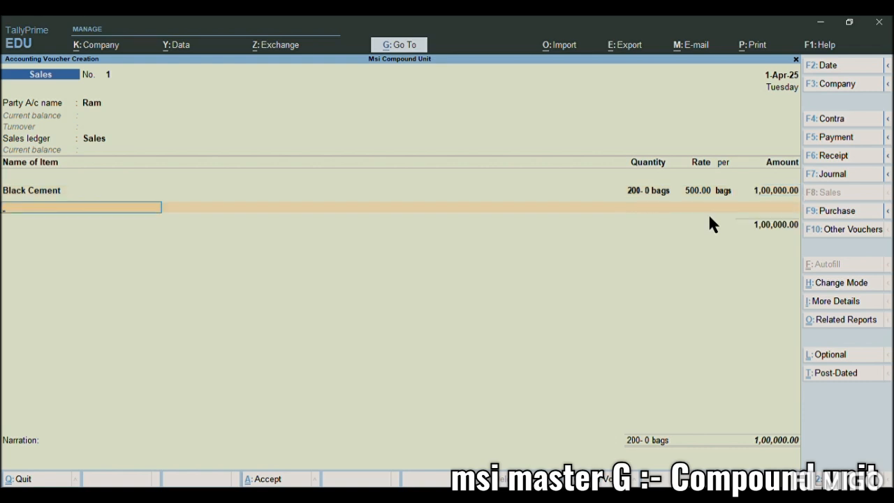
- Add a second Black Cement line without a description and with a quantity of 0-10 bags
type("B")
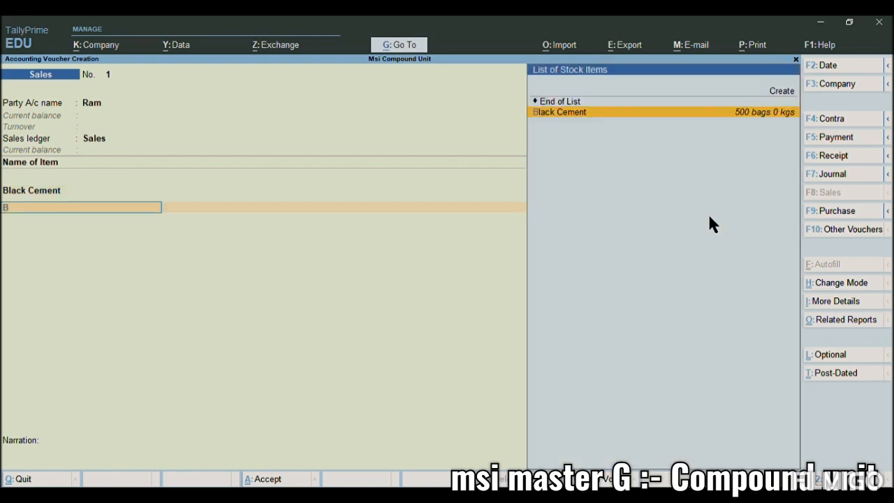
key("Return")
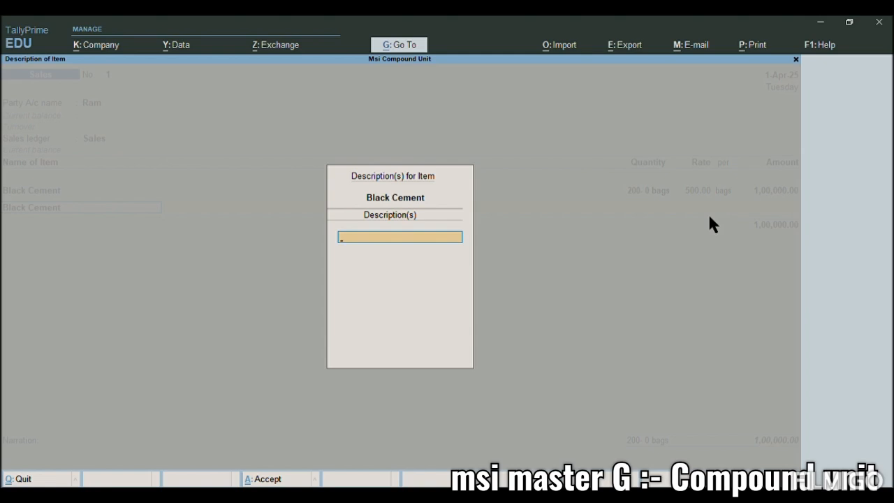
key("Return")
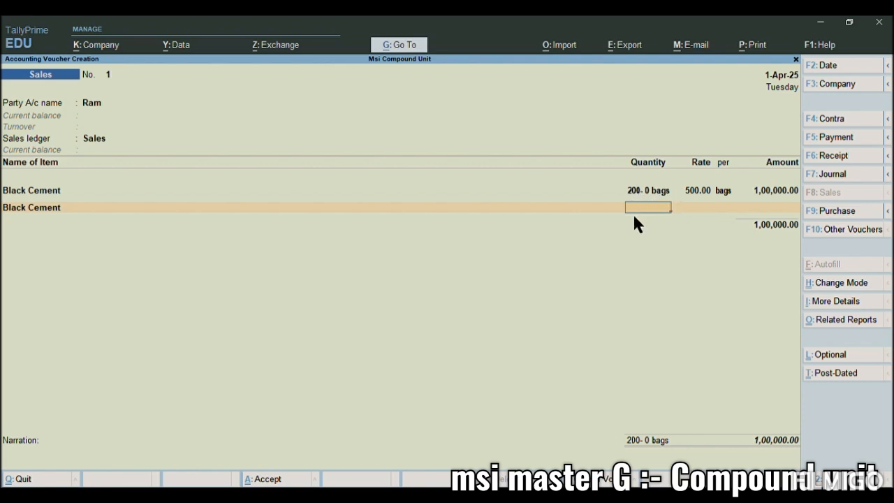
type("10 bags")
key("Return")
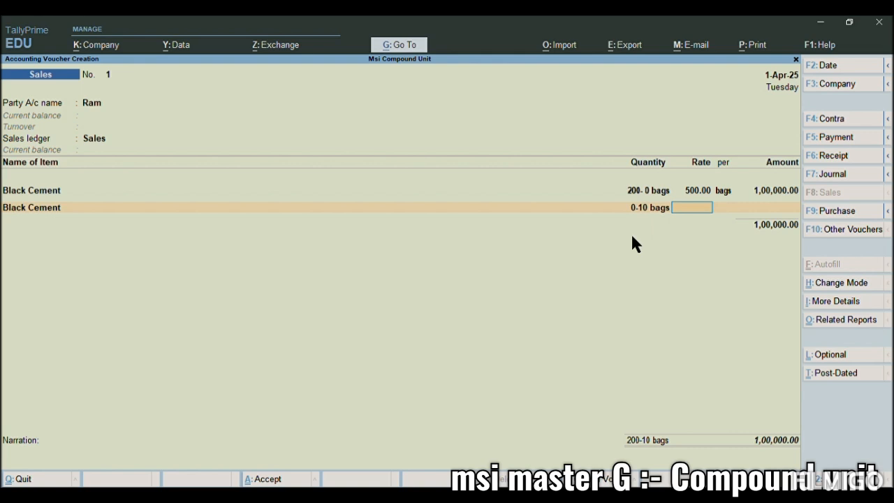
- Try to evaluate 0.500kgs in the built-in calculator
key("ctrl+n")
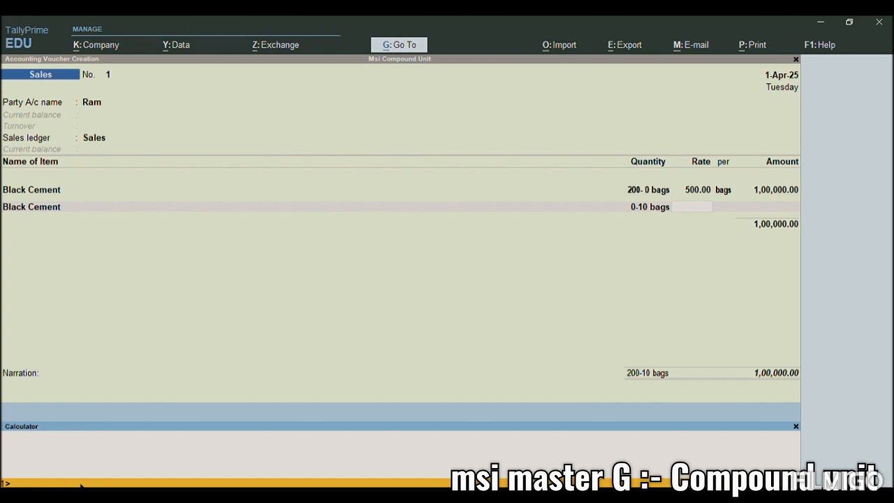
type("500kg")
key("BackSpace")
key("BackSpace")
key("BackSpace")
key("BackSpace")
key("BackSpace")
key("BackSpace")
type("0.500kg")
key("Return")
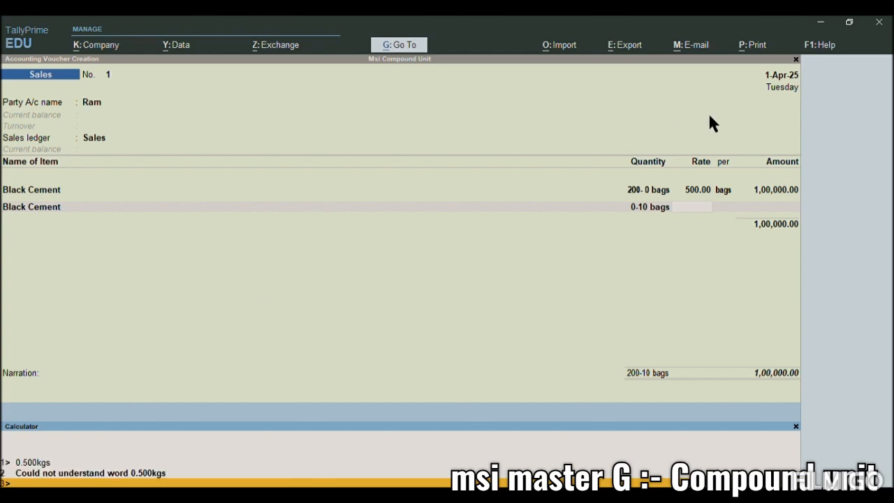
- Calculate 500/50 in the built-in calculator and set the second Black Cement line's rate to 10 per kgs
key("ctrl+n")
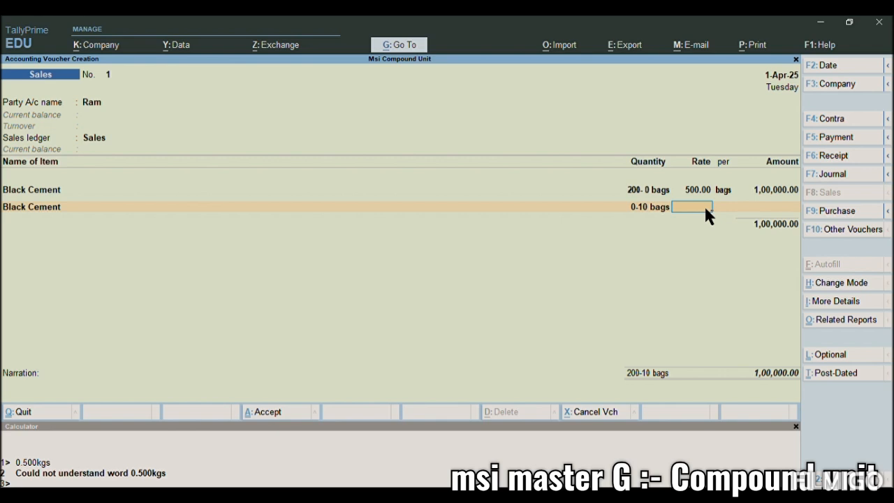
key("ctrl+n")
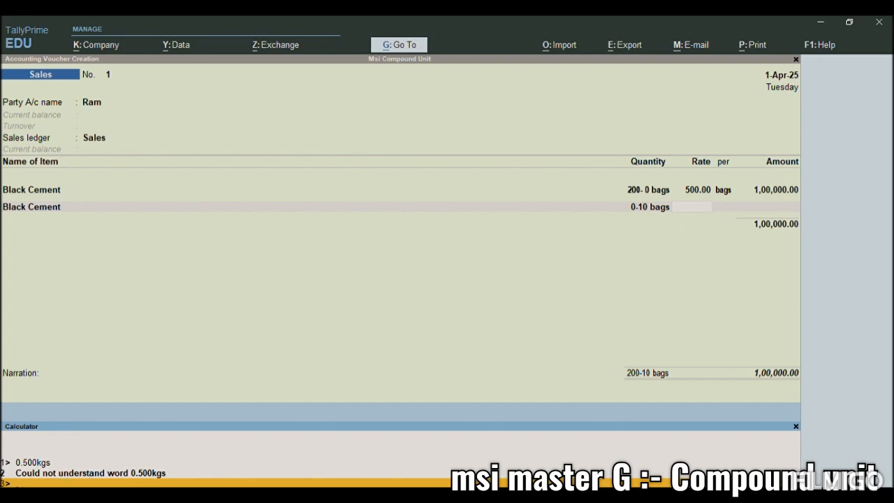
type("500/50")
key("Return")
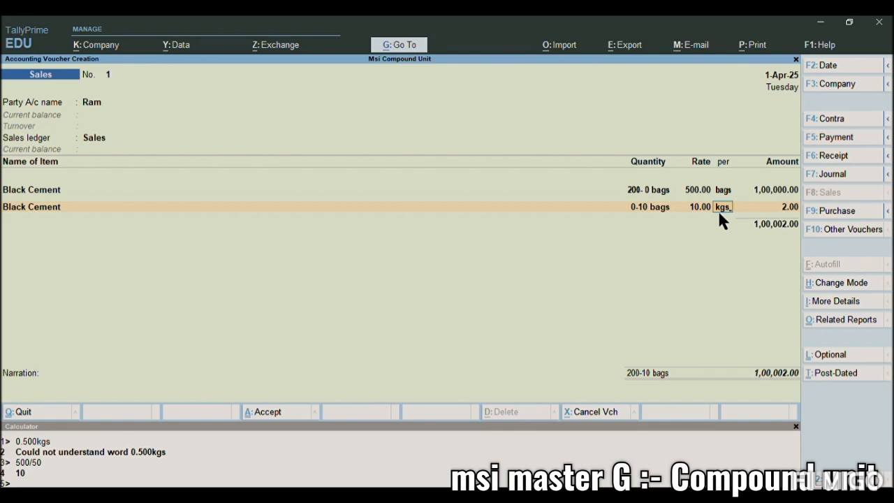
key("Return")
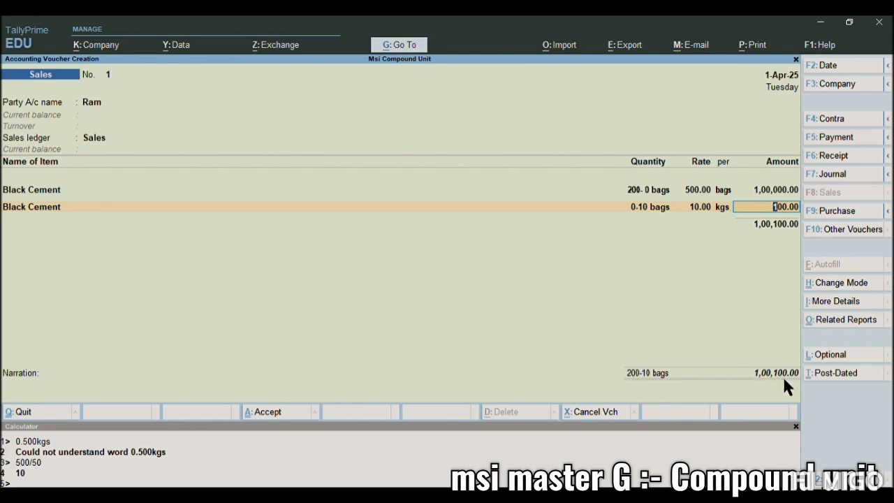
key("Return")
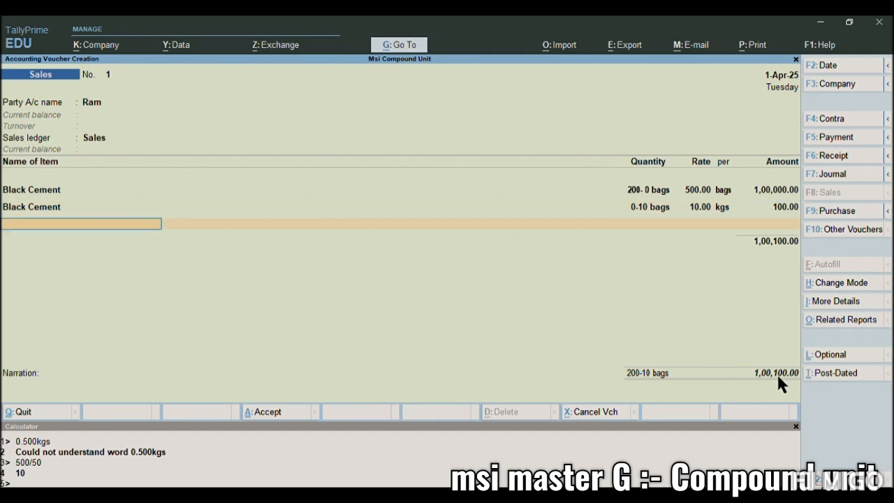
- Finish the Black Cement sales voucher's item list, accept the customer's New Ref bill 1 for the full amount, and save the voucher
key("Return")
key("Return")
key("Return")
key("Return")
key("Return")
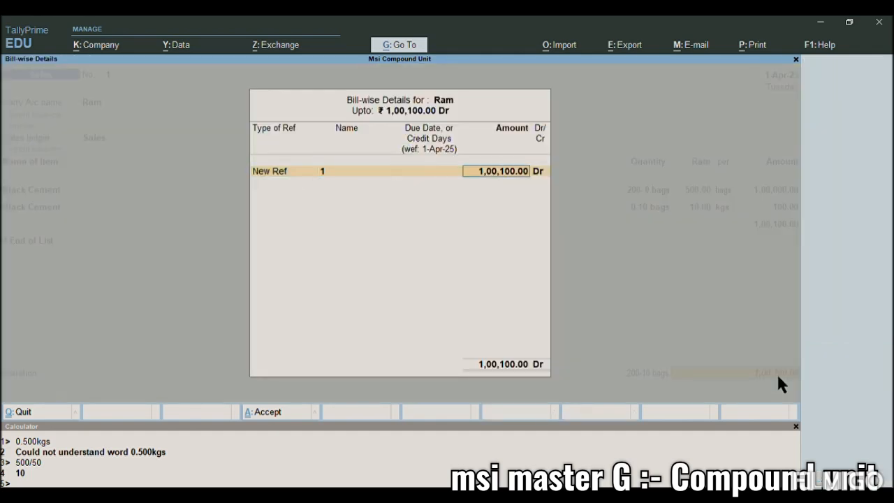
key("Return")
key("Return")
key("Return")
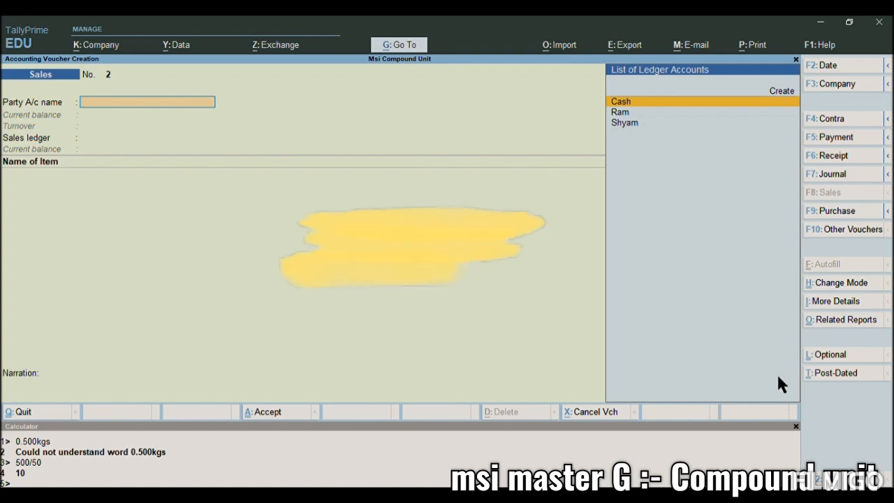
- Start a purchase voucher with supplier invoice number 102 dated 1-Apr-25
key("F9")
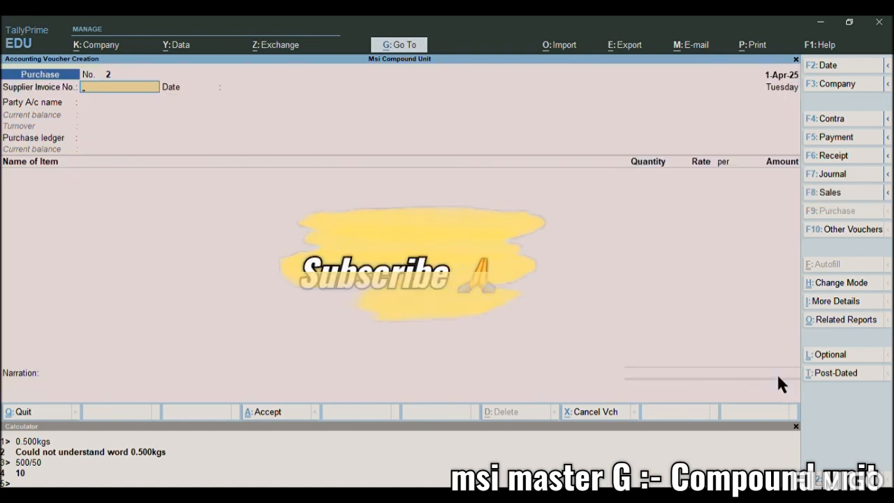
type("102")
key("Return")
key("Return")
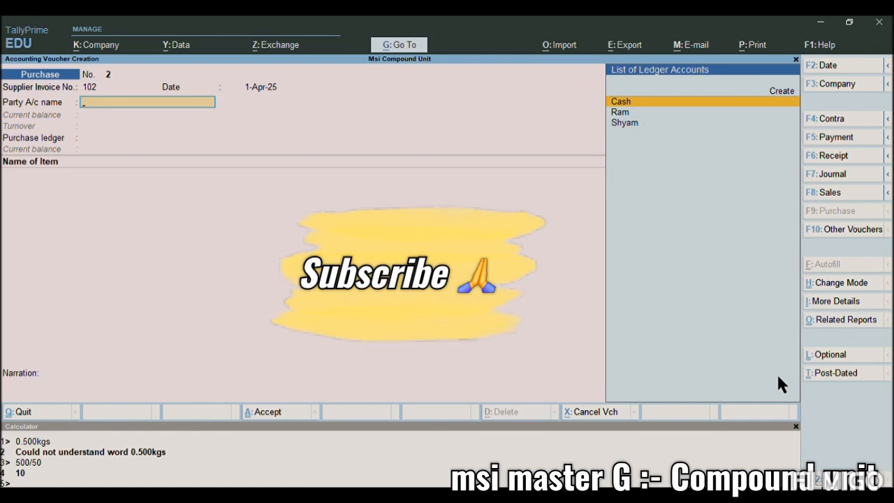
- Select the supplier's party account with blank receipt details and default party details, and choose the Purchase ledger
key("Down")
key("Down")
key("Return")
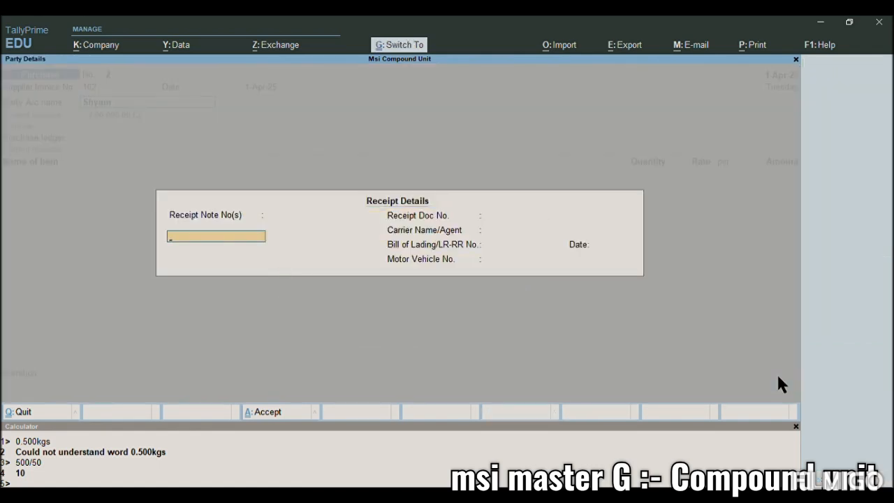
key("ctrl+a")
key("ctrl+a")
type("pu")
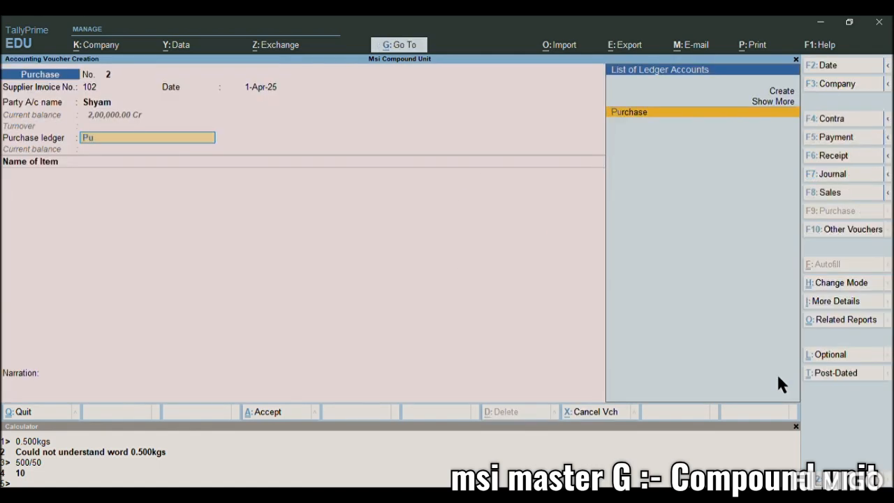
key("Return")
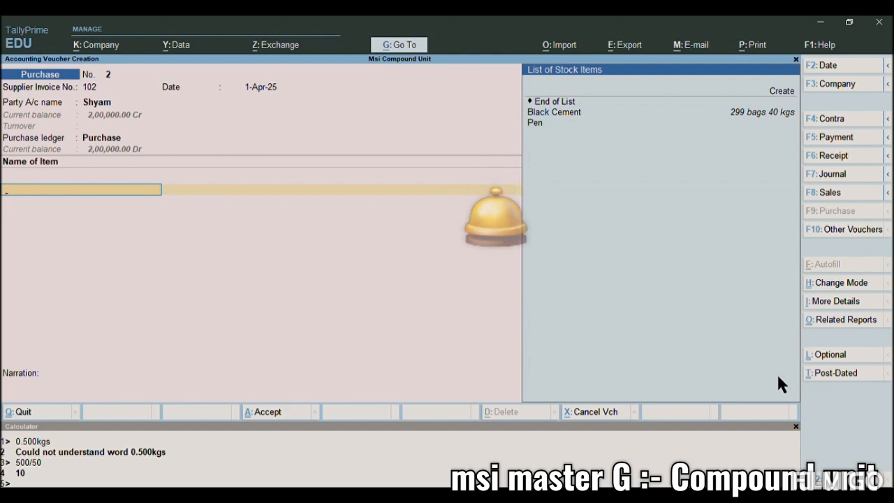
- Add Pen without a description to the purchase voucher and set its quantity to 100 pac
key("Down")
key("Down")
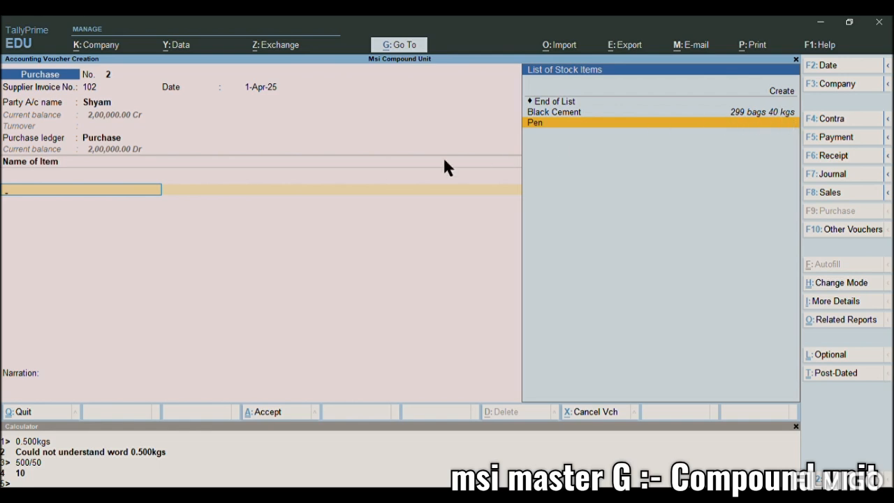
left_click(545, 125)
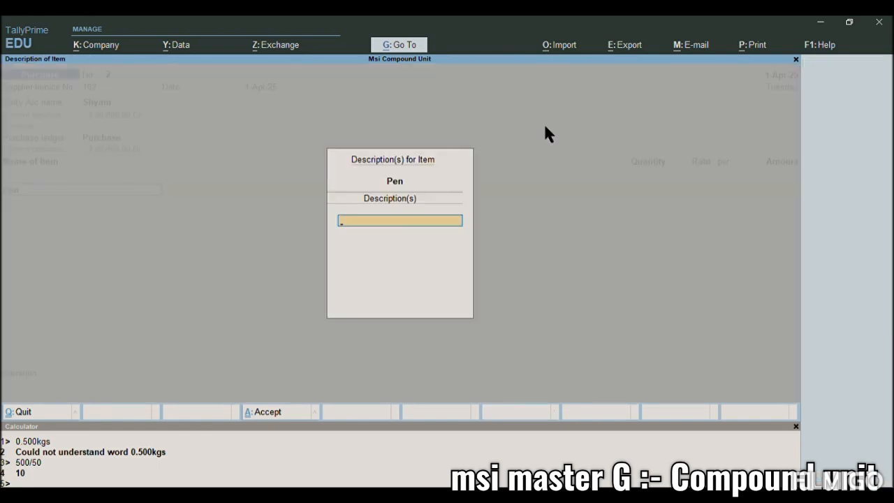
key("Return")
type("100")
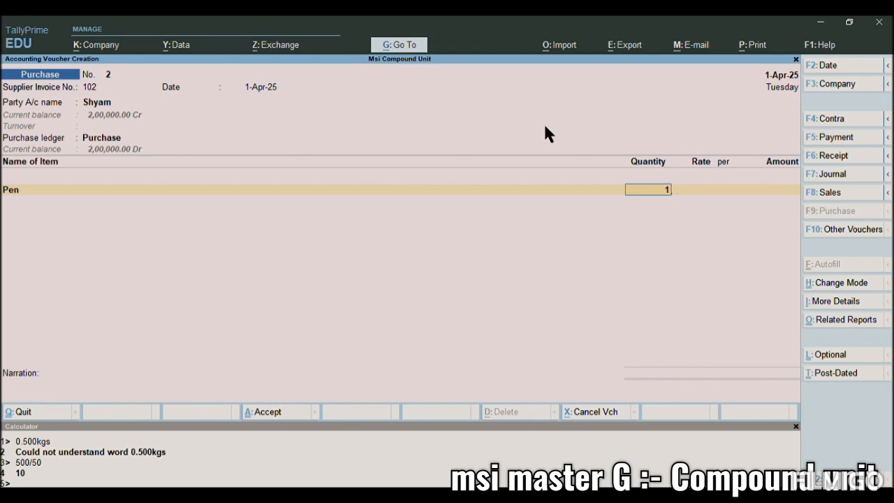
key("Return")
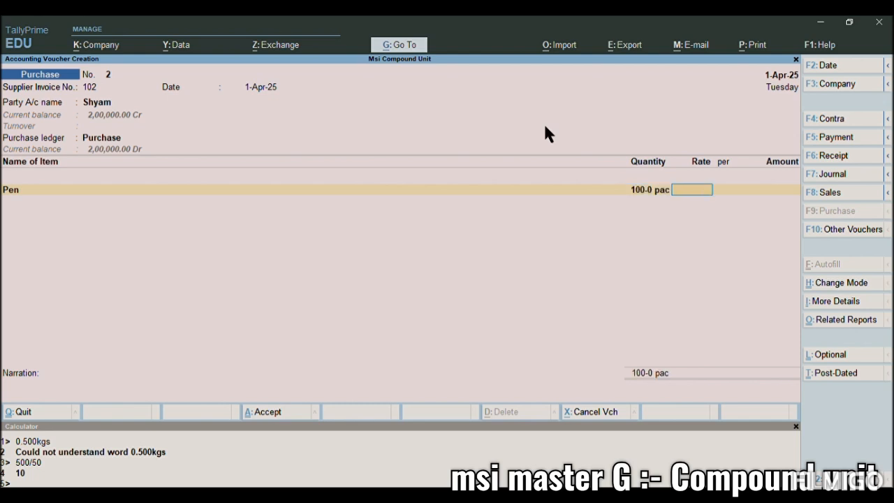
- Set the Pen purchase rate to 24 per pac and accept the line amount
type("24")
key("Return")
key("Return")
key("Return")
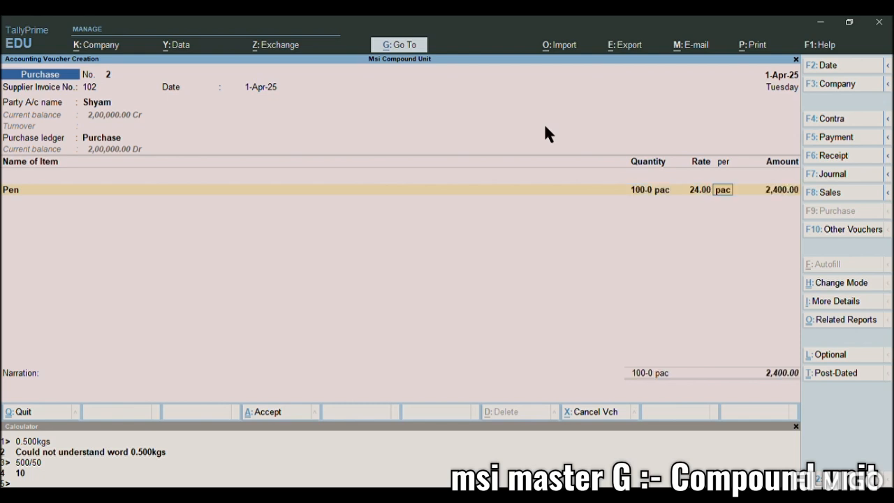
- Finish the Pen purchase voucher's item list, accept the supplier's New Ref bill for the full amount, and save the voucher
key("Return")
key("Return")
key("Return")
key("Return")
key("Return")
key("Return")
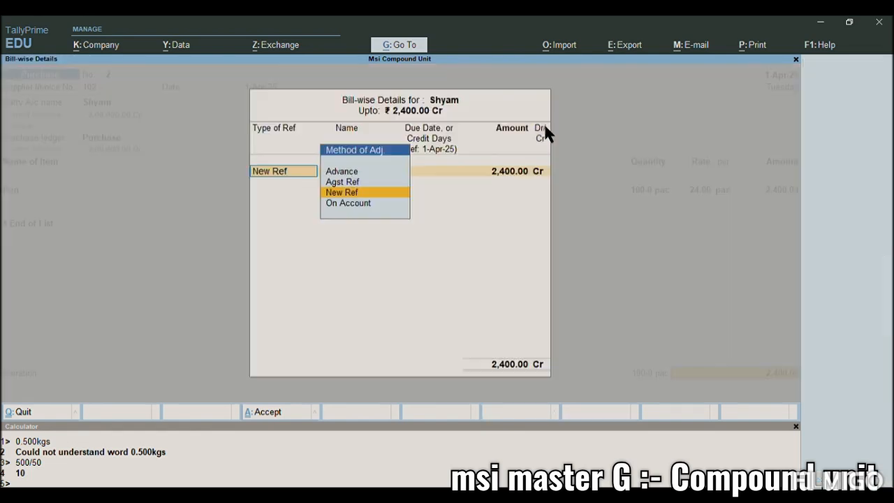
key("Return")
key("Return")
key("Return")
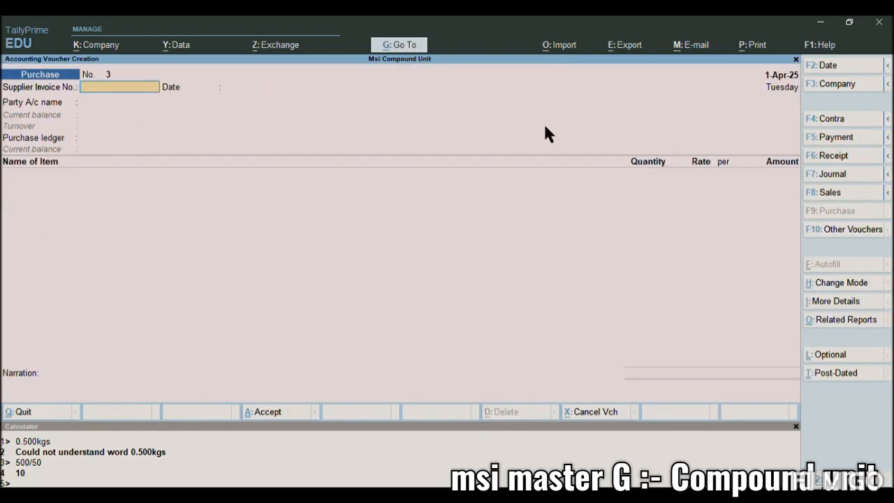
- Start a sales voucher for the customer's party account with blank dispatch details and the Sales ledger
key("F8")
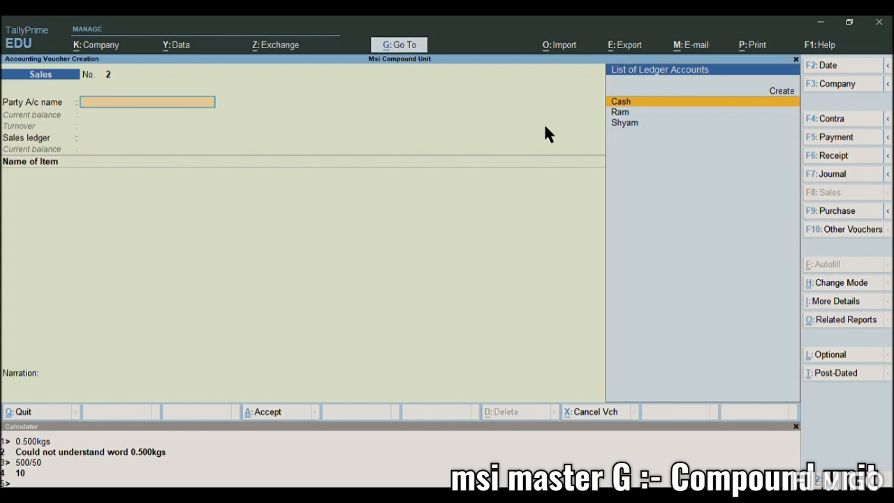
type("Ra")
key("Return")
key("Return")
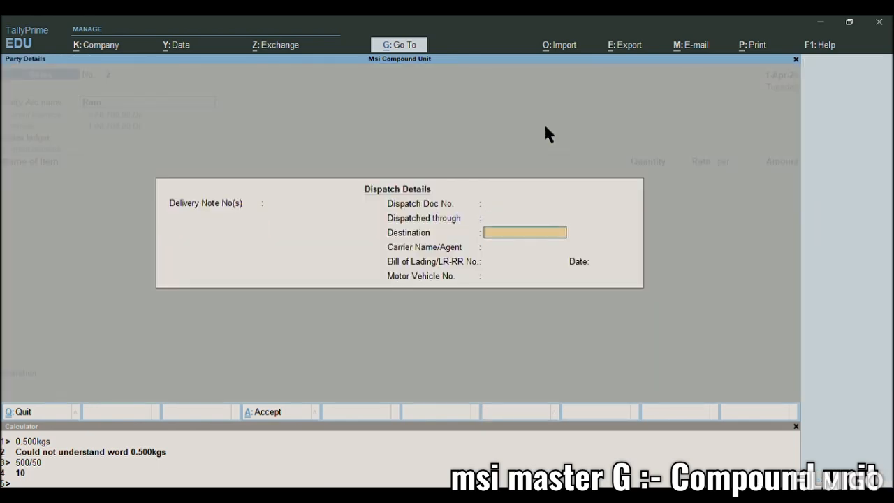
key("ctrl+a")
key("Return")
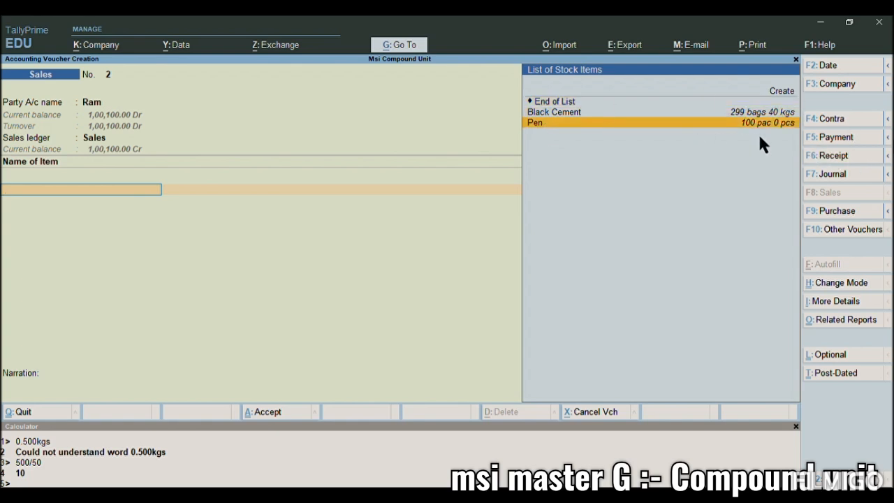
- Add Pen without a description to the sales voucher and set its quantity to 20 pac
key("Return")
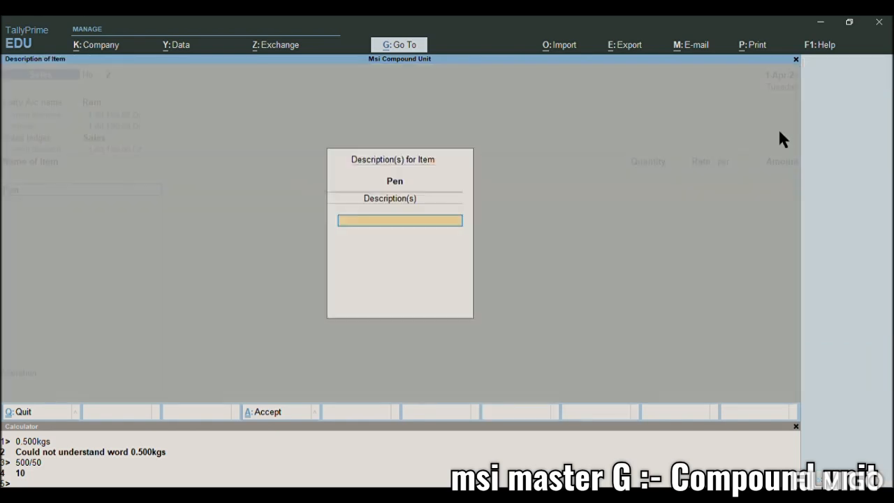
key("Return")
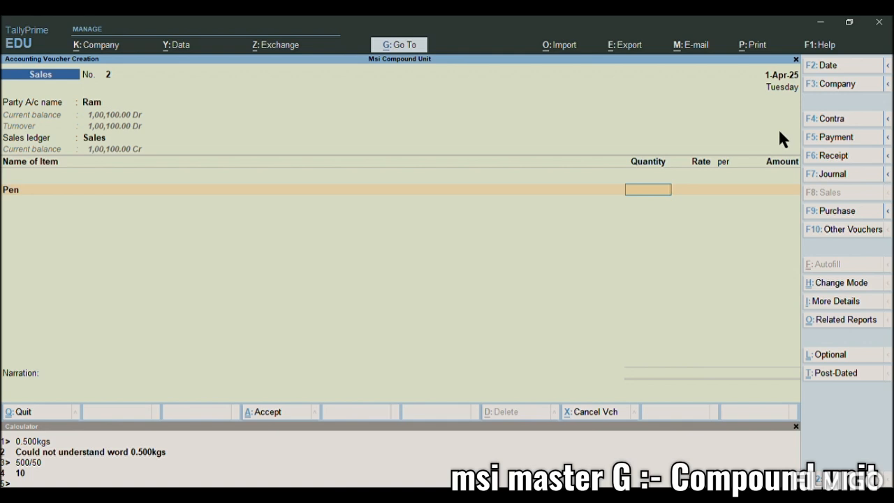
type("20")
key("Return")
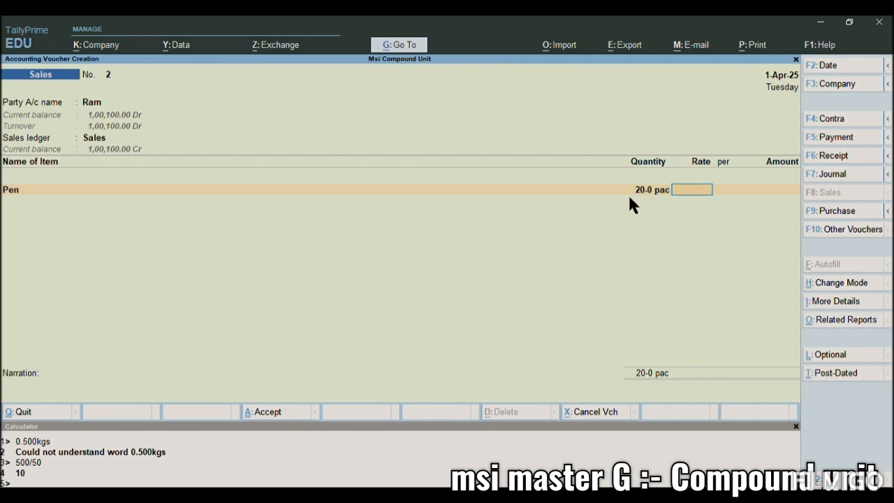
- Set the first Pen line's sales rate to 25 per pac and accept the line amount
type("25")
key("Return")
key("Return")
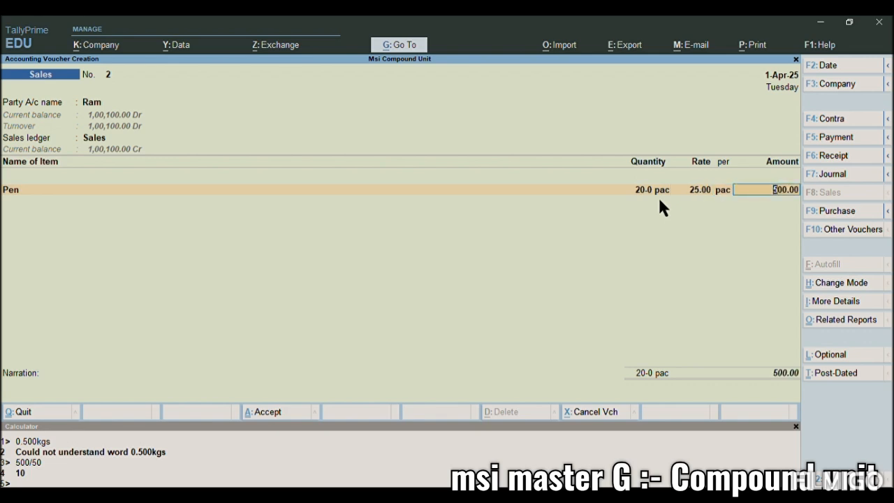
key("Return")
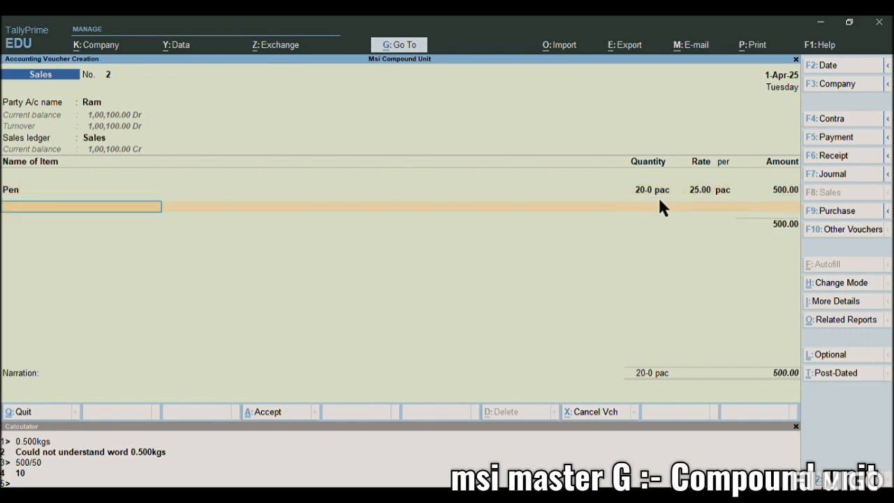
- Add a second Pen line without a description and with a quantity of 2pcs
type("P")
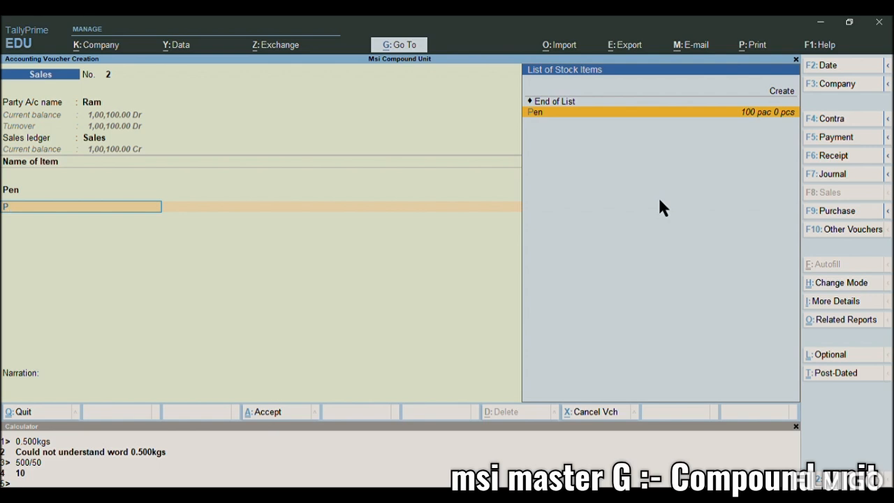
key("Return")
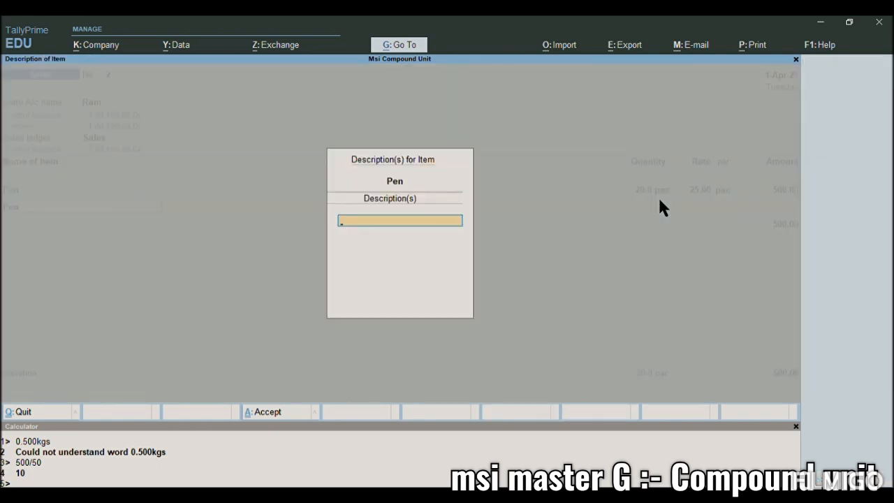
key("Return")
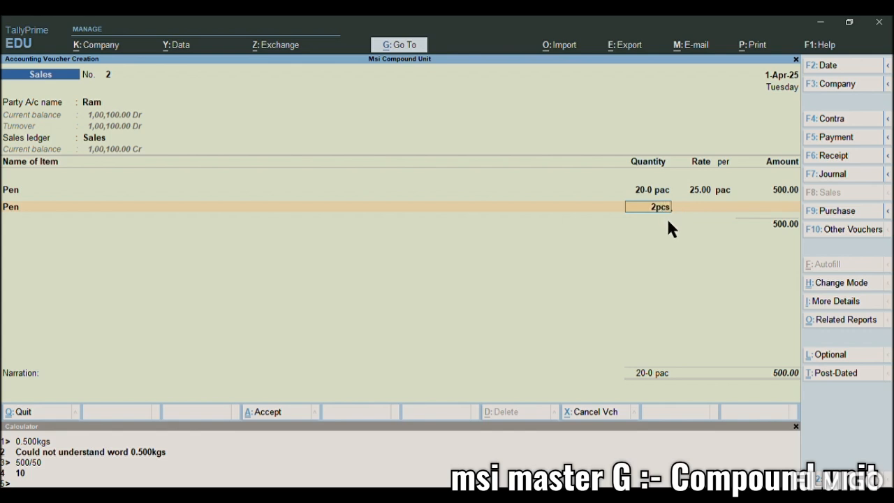
type("2pcs")
key("Return")
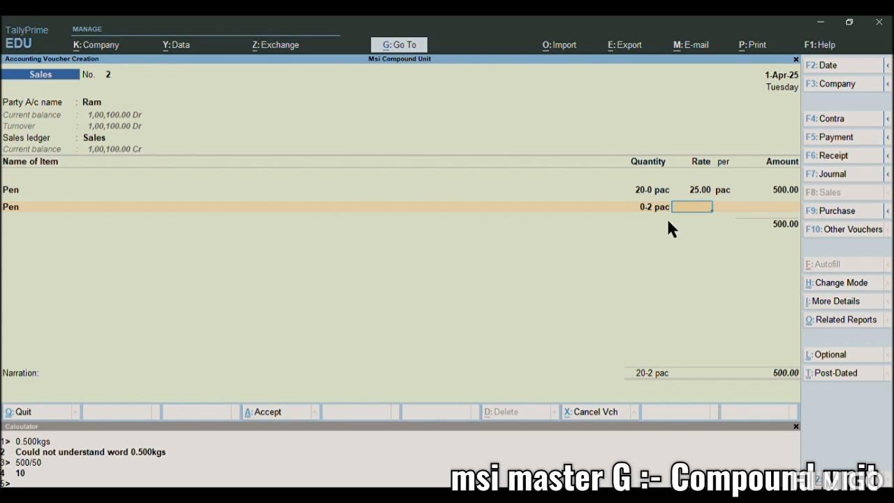
- Try a rate of 25 per pac on the second Pen line
type("25")
key("Return")
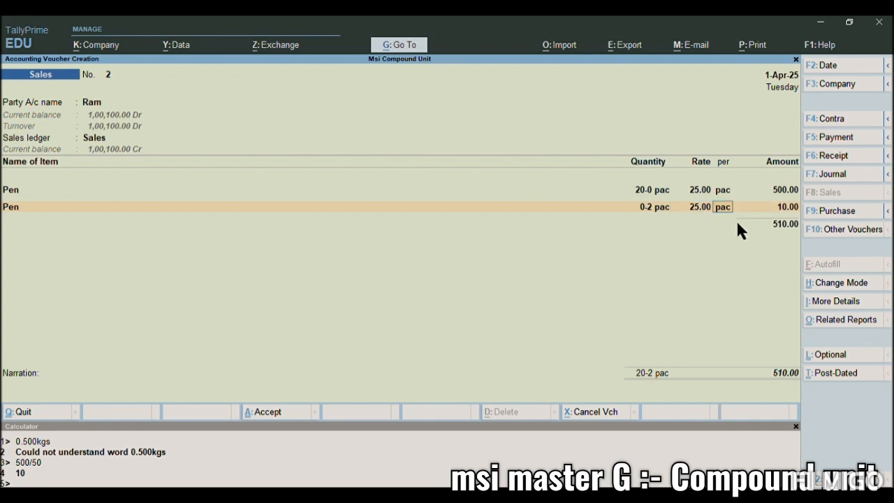
key("BackSpace")
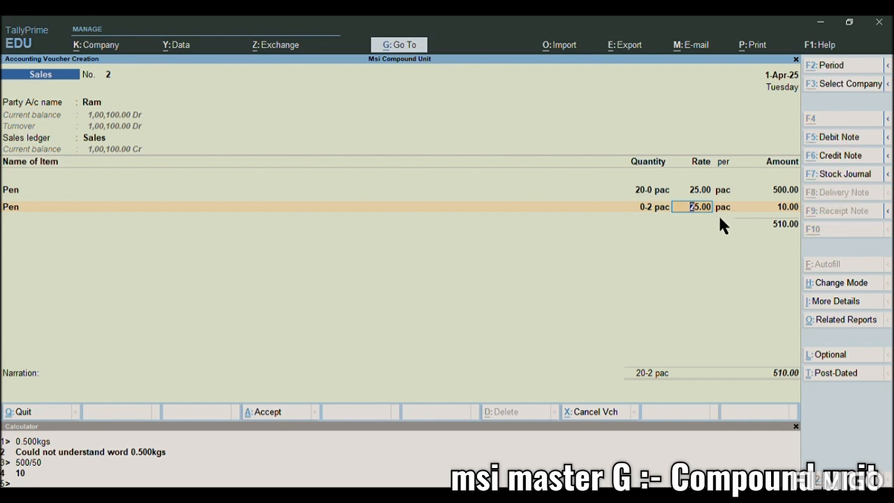
- Calculate 25/5 in the calculator and set the second Pen line's rate to 5 per pcs
key("ctrl+n")
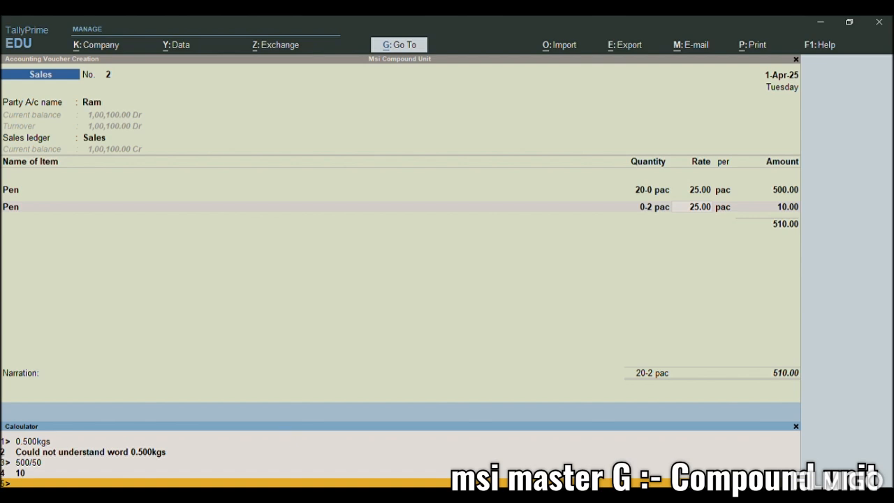
type("25/5")
key("Return")
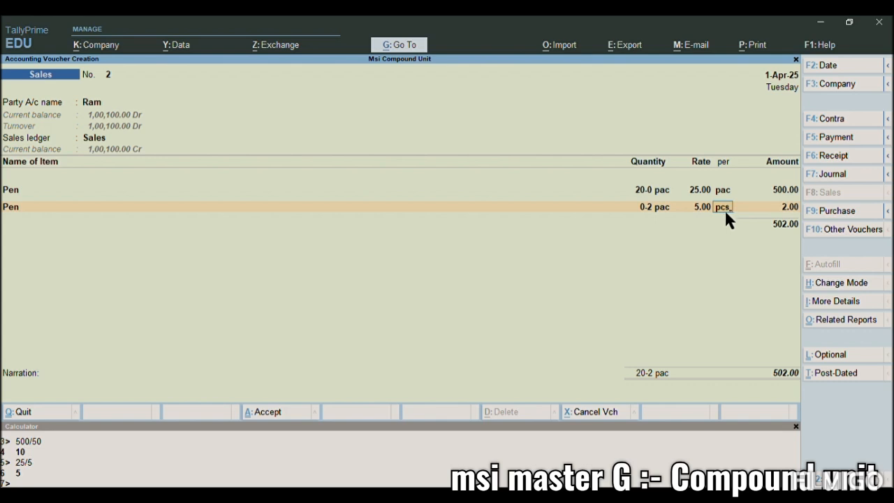
key("Return")
key("Return")
- End the item list, allocate the party's bill as New Ref, and save the sales voucher without a narration
key("Return")
key("Return")
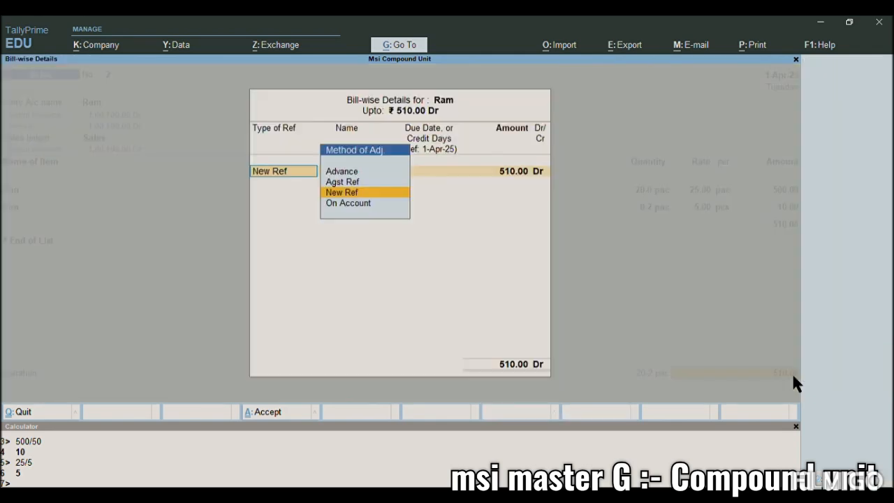
key("Return")
key("Return")
key("Return")
key("Return")
key("Return")
key("Return")
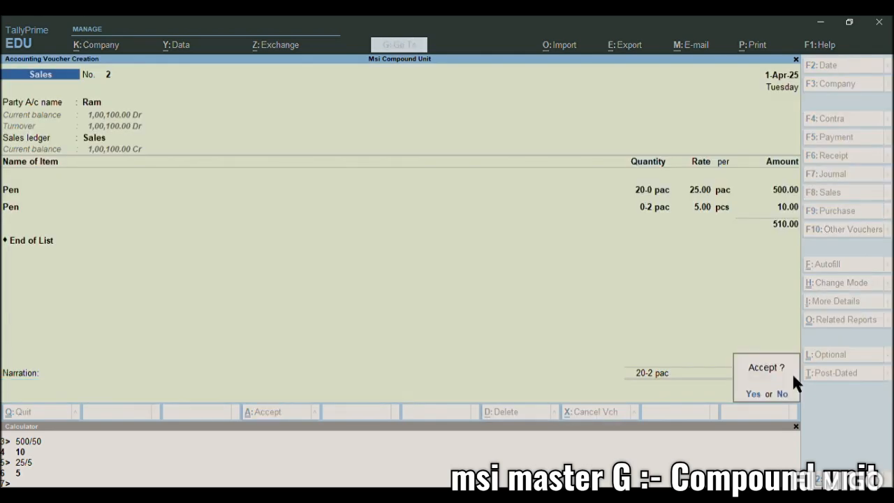
key("Return")
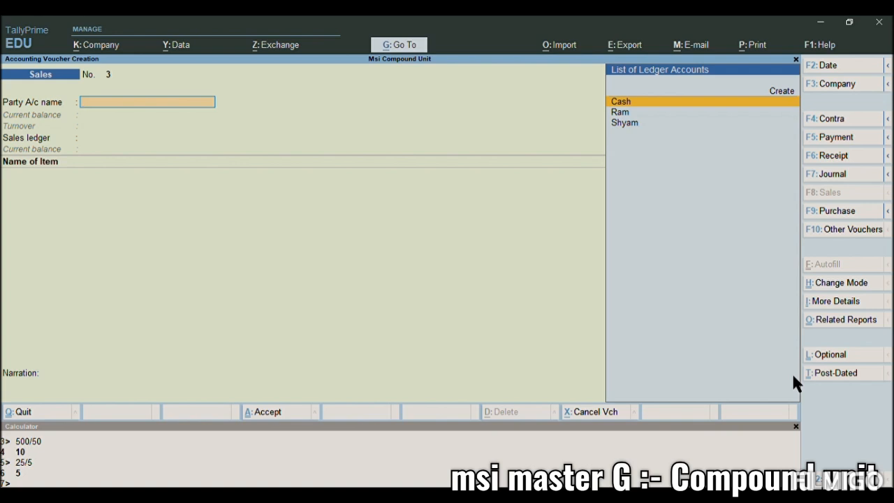
- Leave voucher entry and open the Stock Summary report to examine the closing balances of Black Cement and Pen
key("Escape")
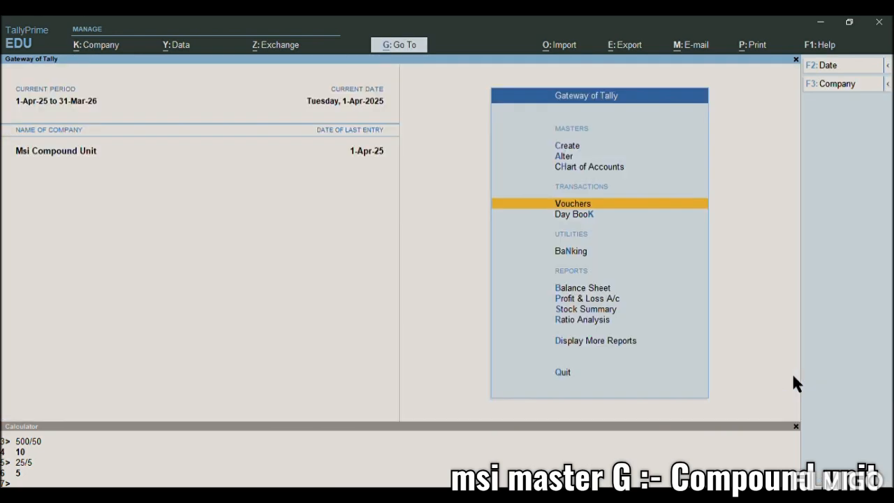
key("Down")
key("Down")
key("Down")
key("Down")
key("Down")
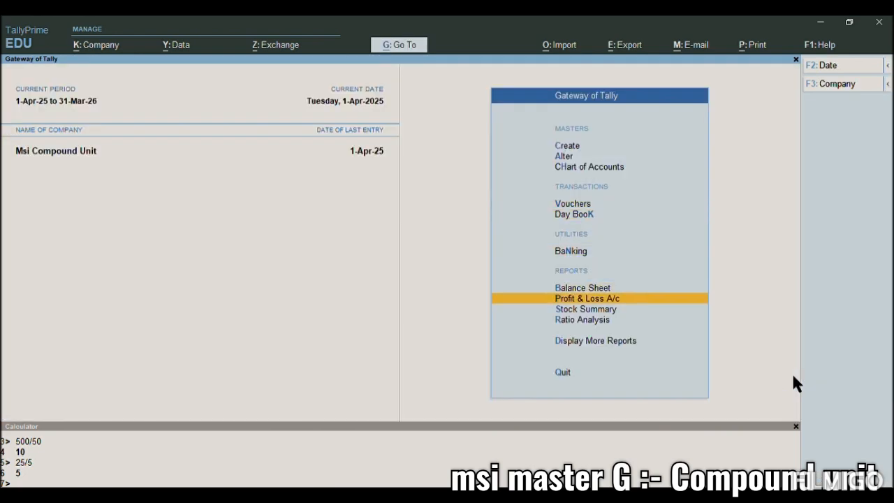
key("Return")
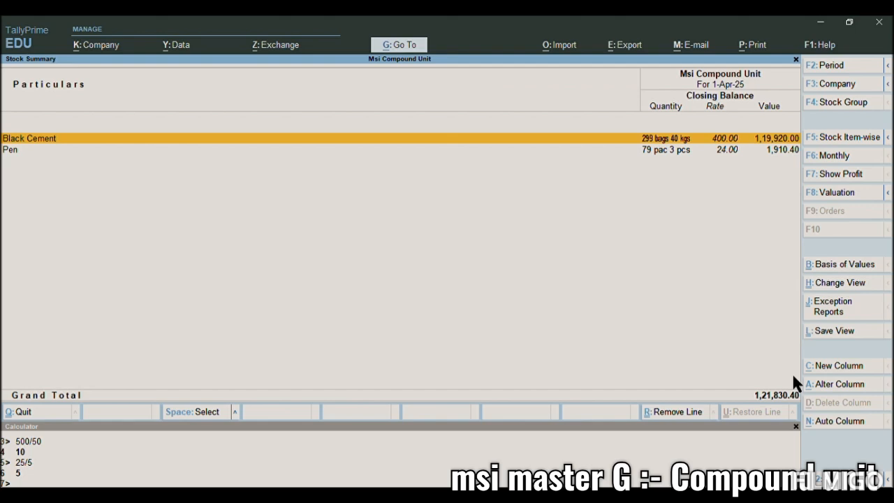